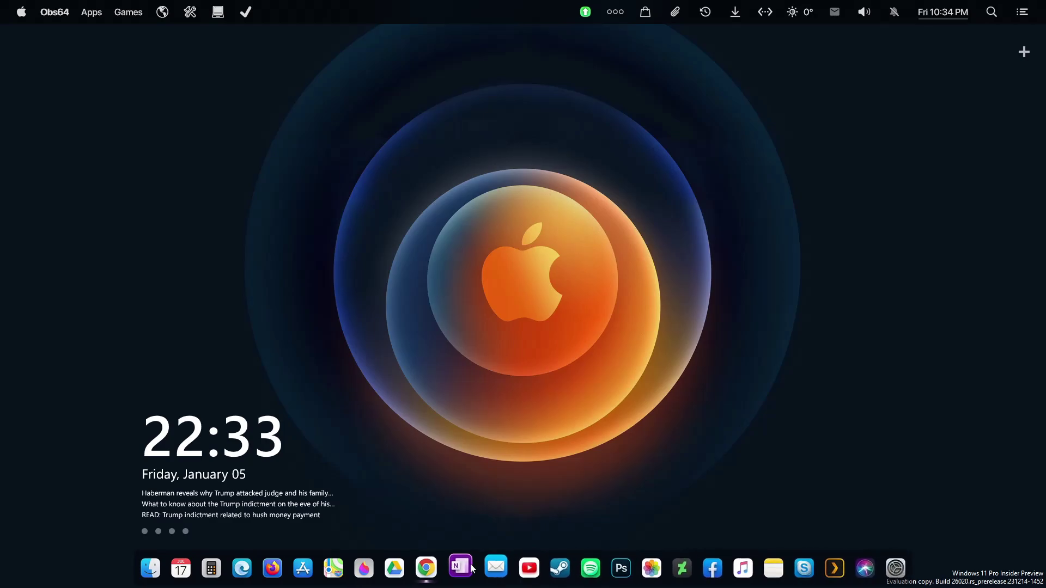
# Open and close This PC from the dock, then reveal the taskbar and check notifications.
pyautogui.click(156, 566)
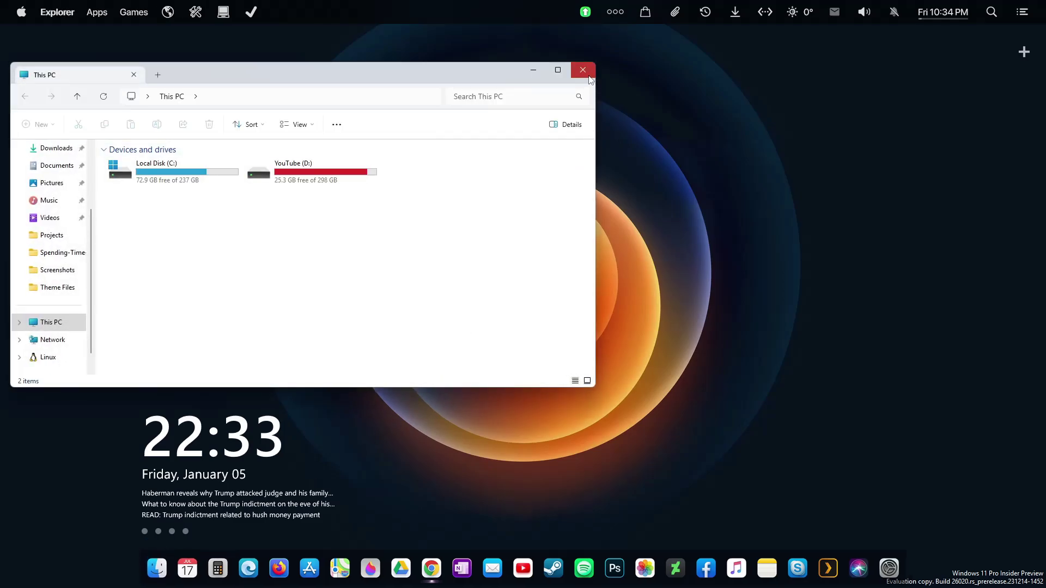
pyautogui.click(582, 69)
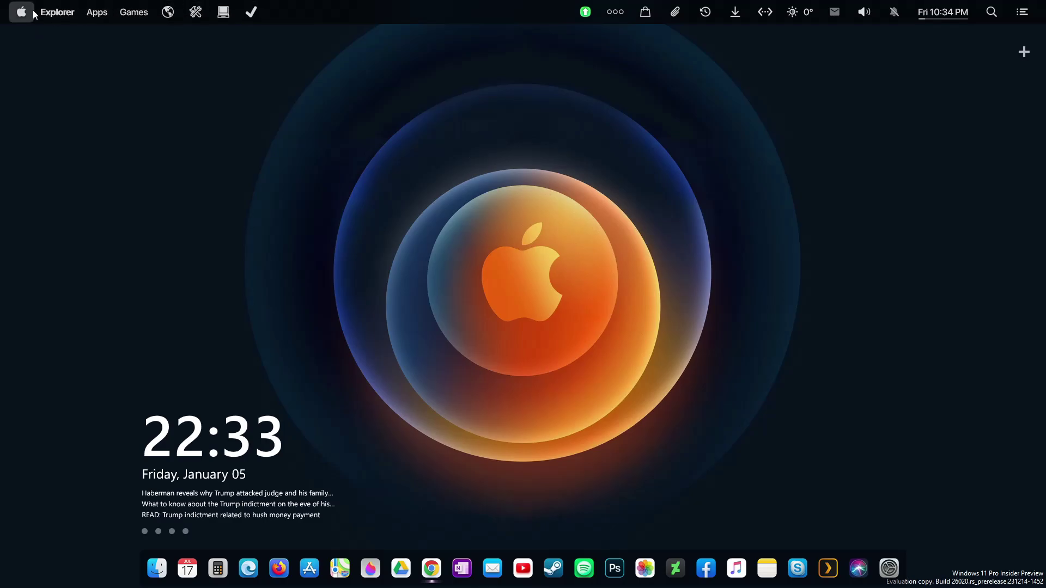
pyautogui.click(609, 15)
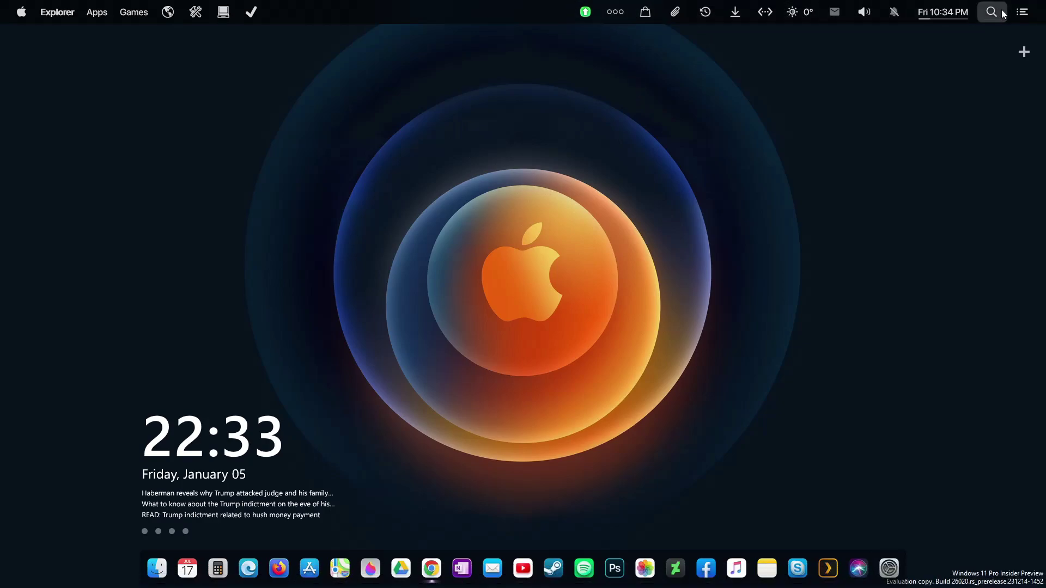
pyautogui.click(1022, 12)
pyautogui.click(825, 57)
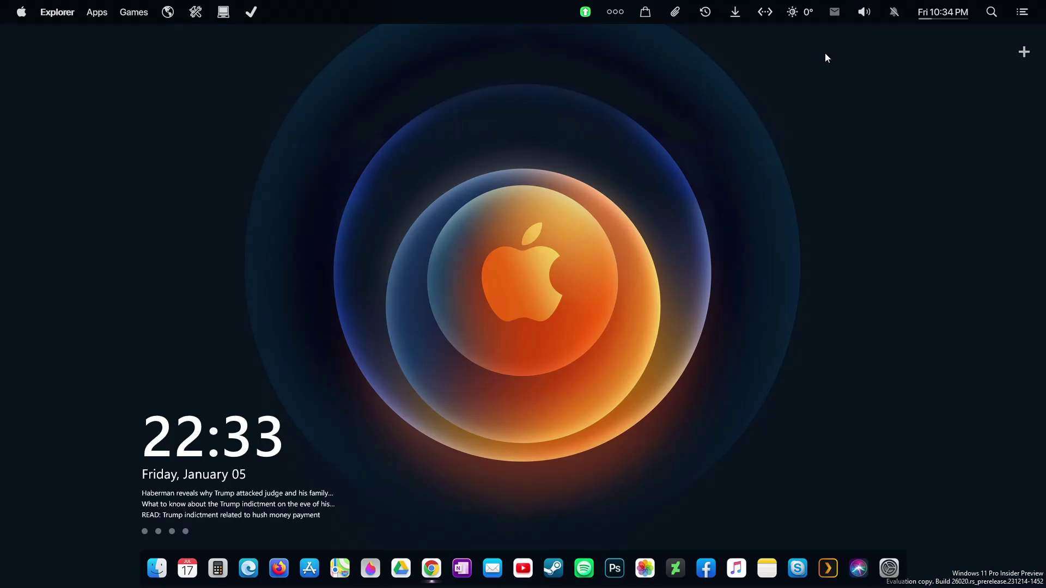
# Open and dismiss the volume controls, the Droptop system menu and the Start menu.
pyautogui.click(862, 17)
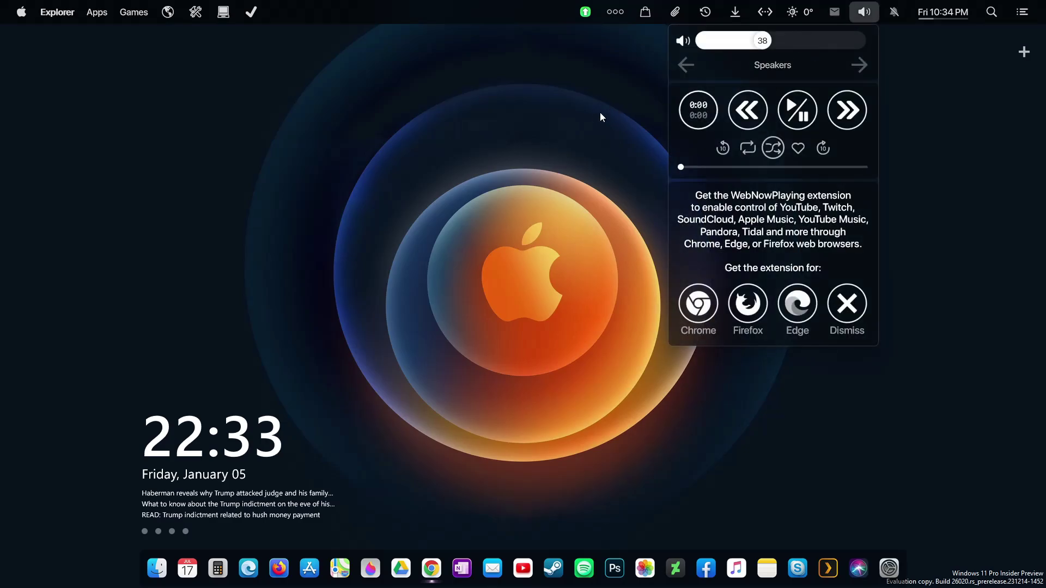
pyautogui.click(594, 116)
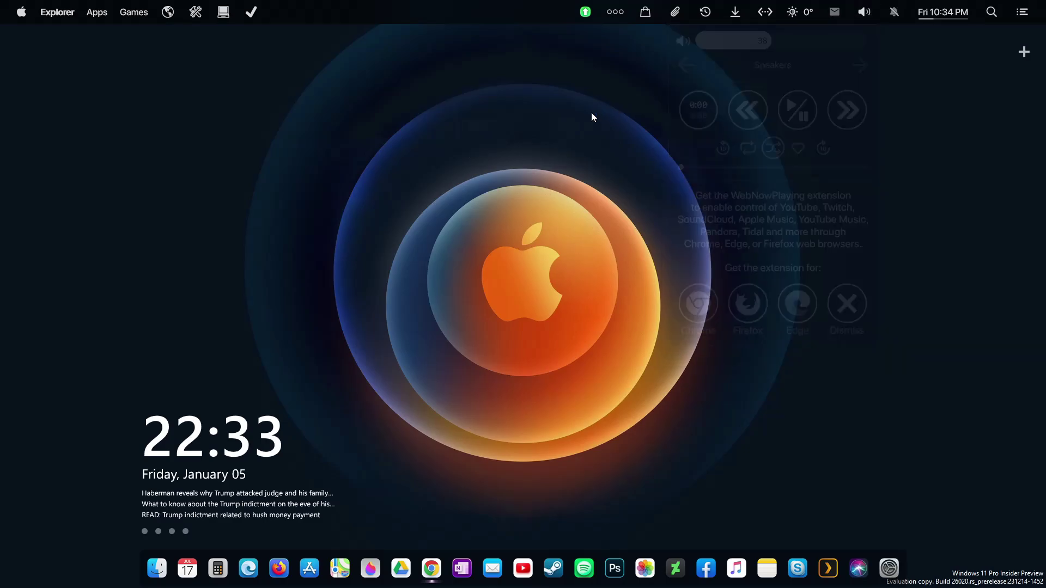
pyautogui.click(22, 11)
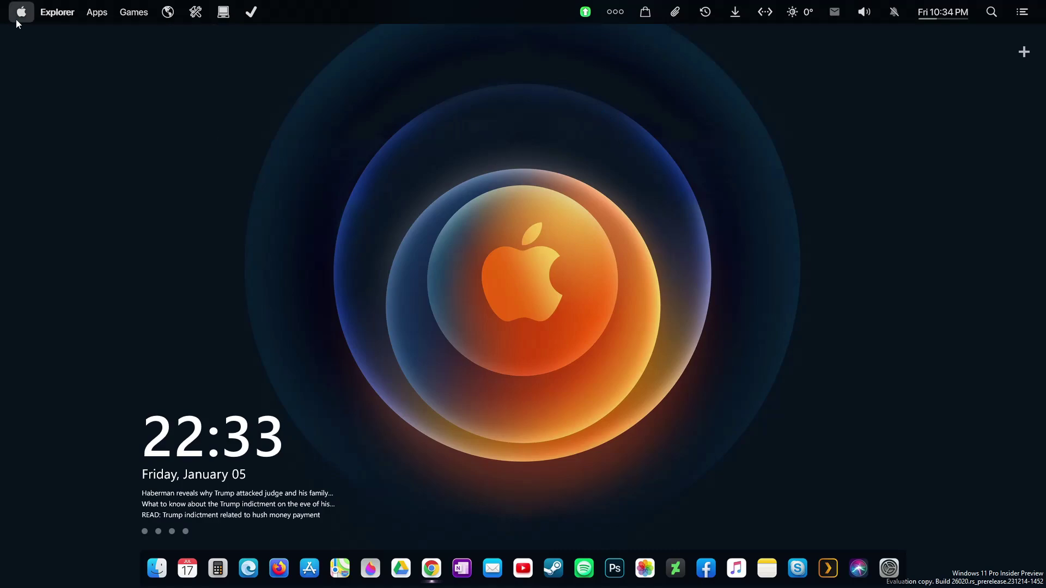
pyautogui.click(21, 12)
pyautogui.click(47, 129)
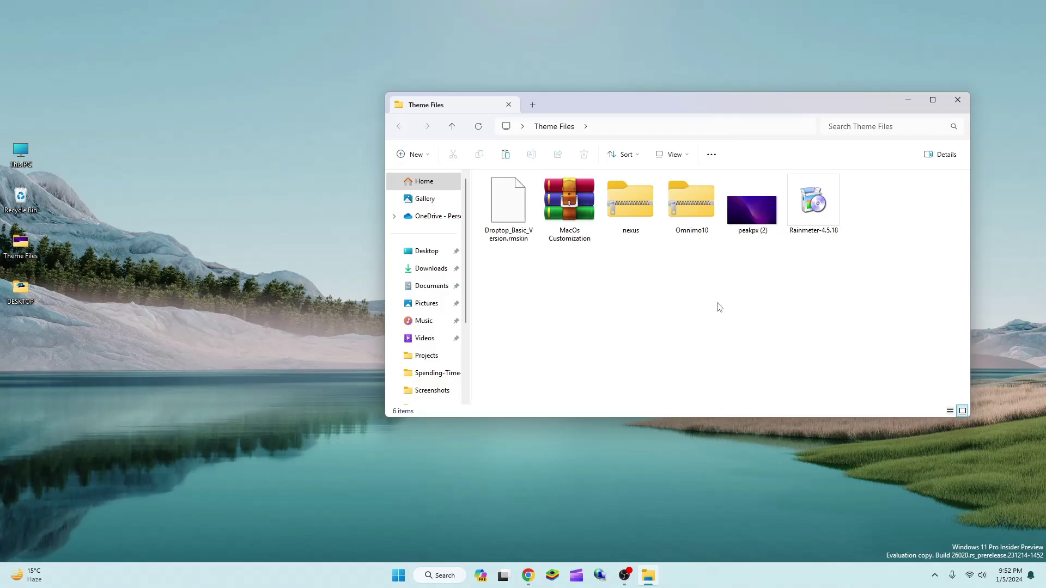
# Set the purple peakpx (2) image as the desktop background and clear the selection.
pyautogui.rightClick(749, 210)
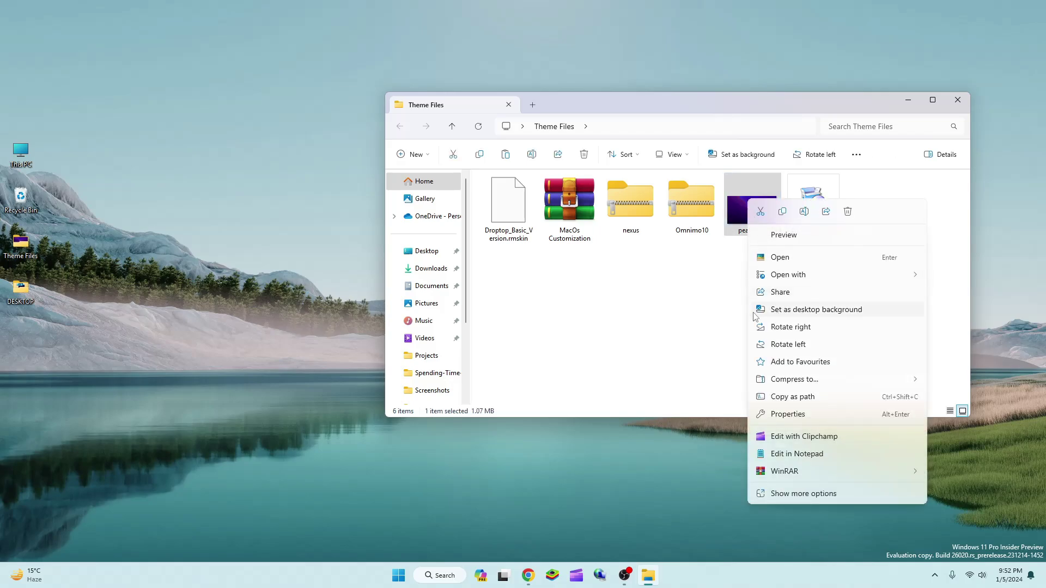
pyautogui.click(788, 310)
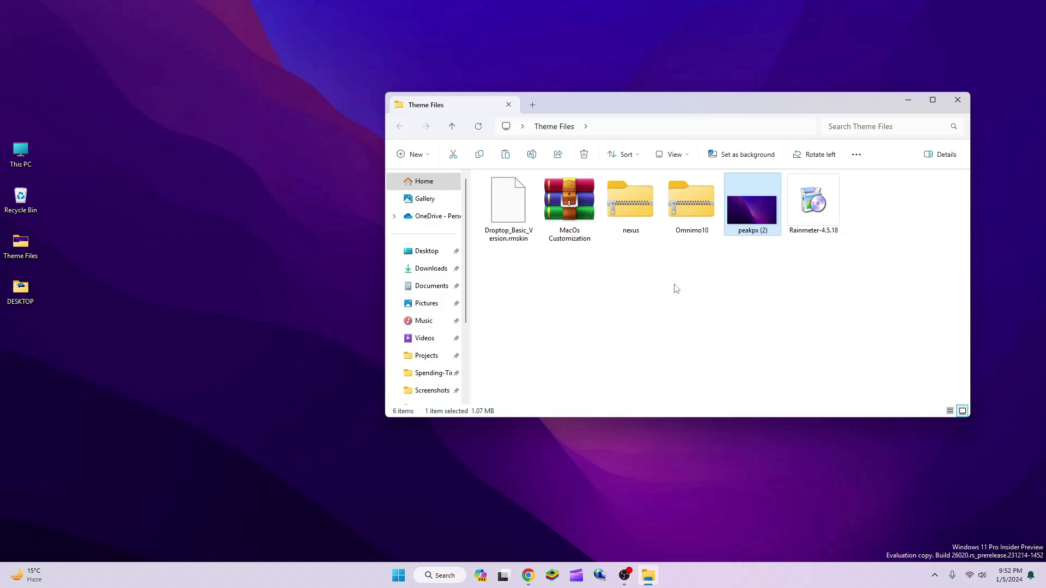
pyautogui.click(679, 317)
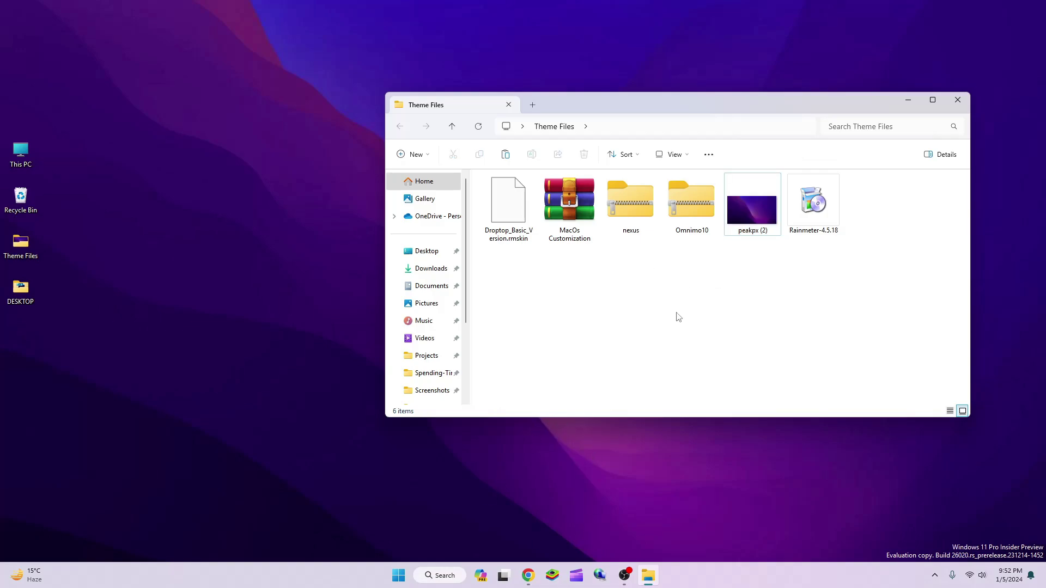
# Run NexusSetup from the nexus zip, allowing the unrecognised app with Run anyway.
pyautogui.doubleClick(634, 204)
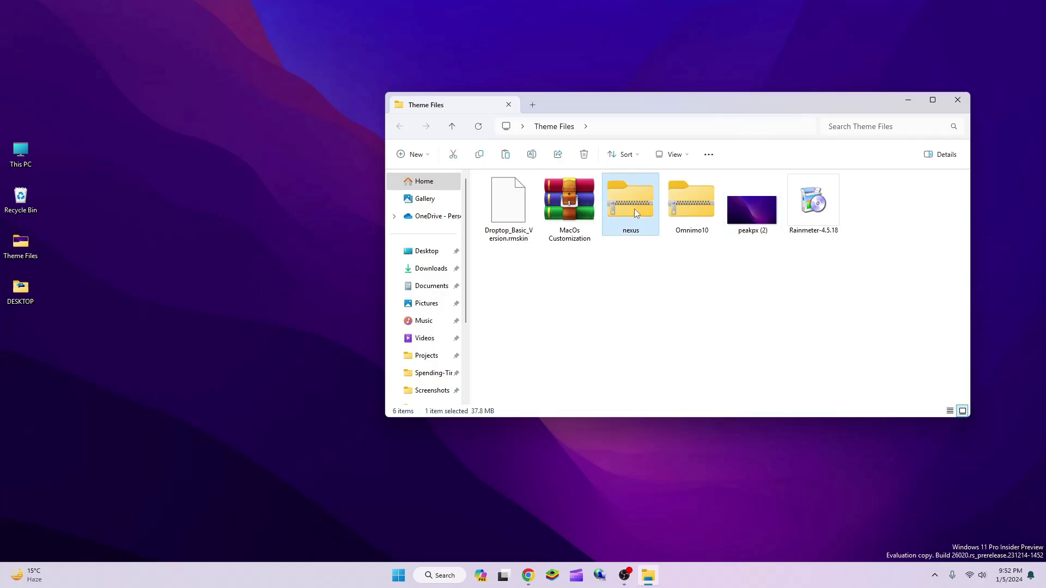
pyautogui.doubleClick(509, 193)
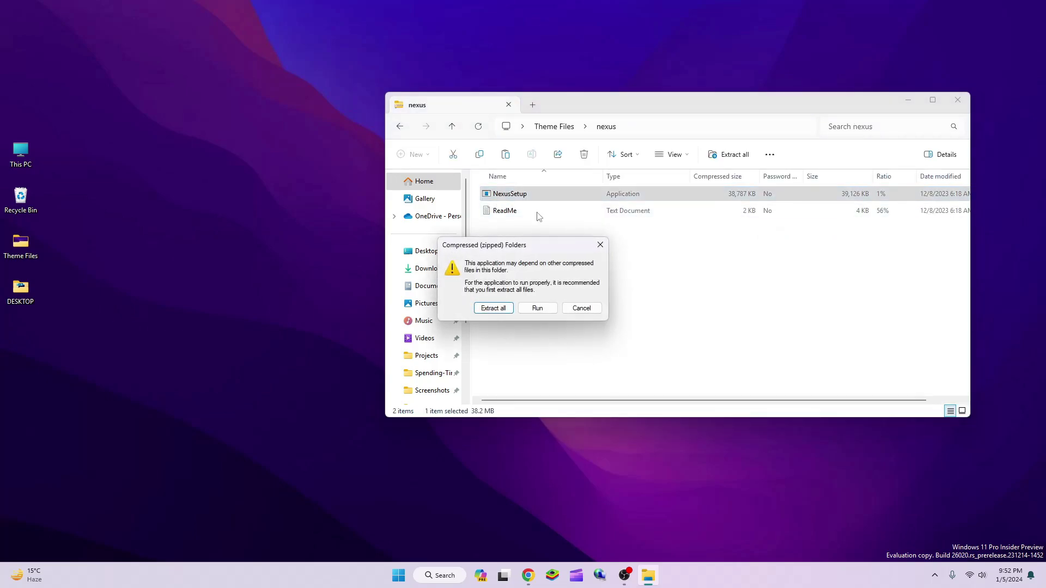
pyautogui.click(536, 309)
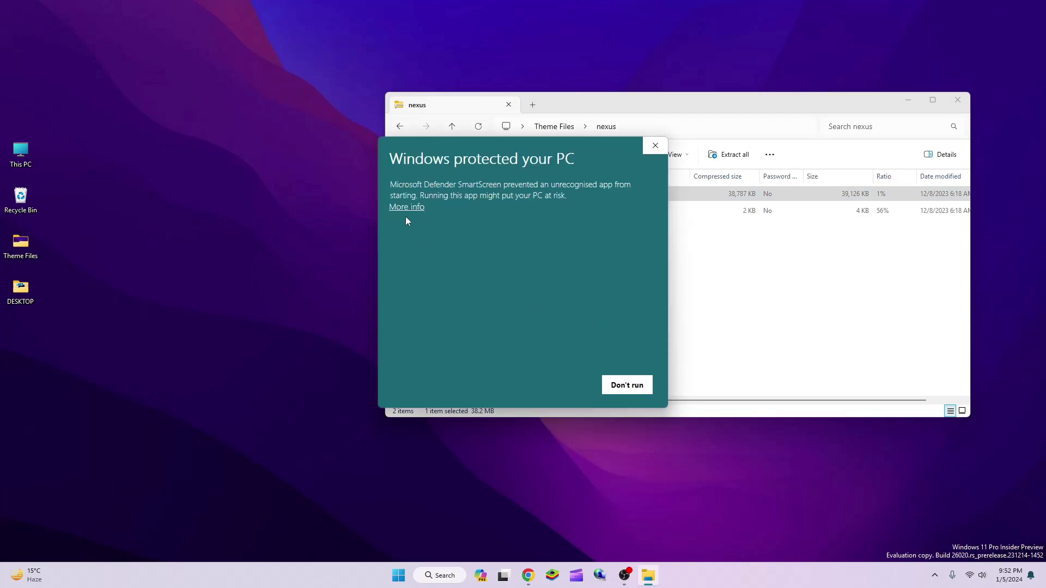
pyautogui.click(406, 207)
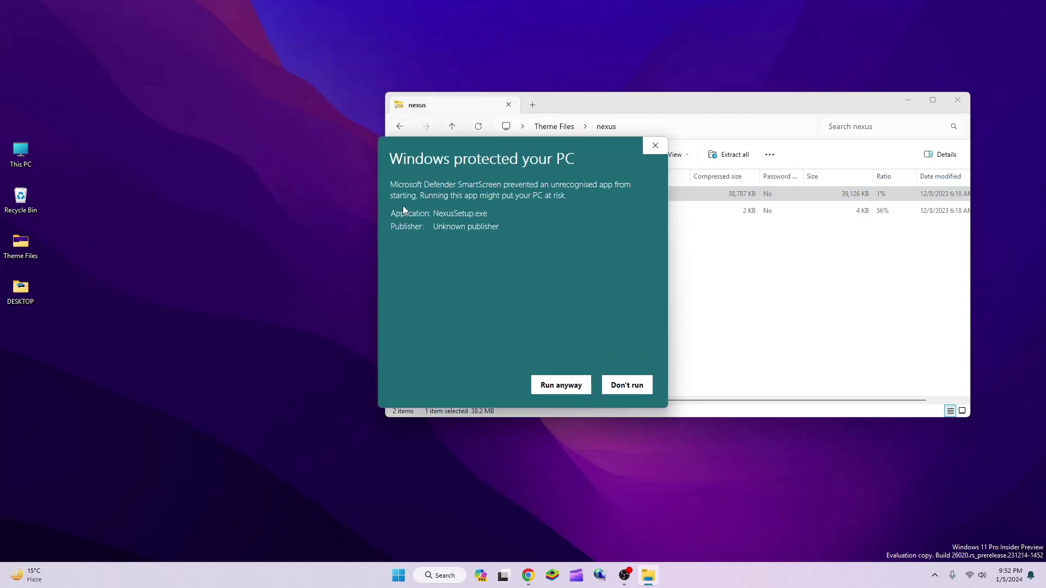
pyautogui.click(581, 389)
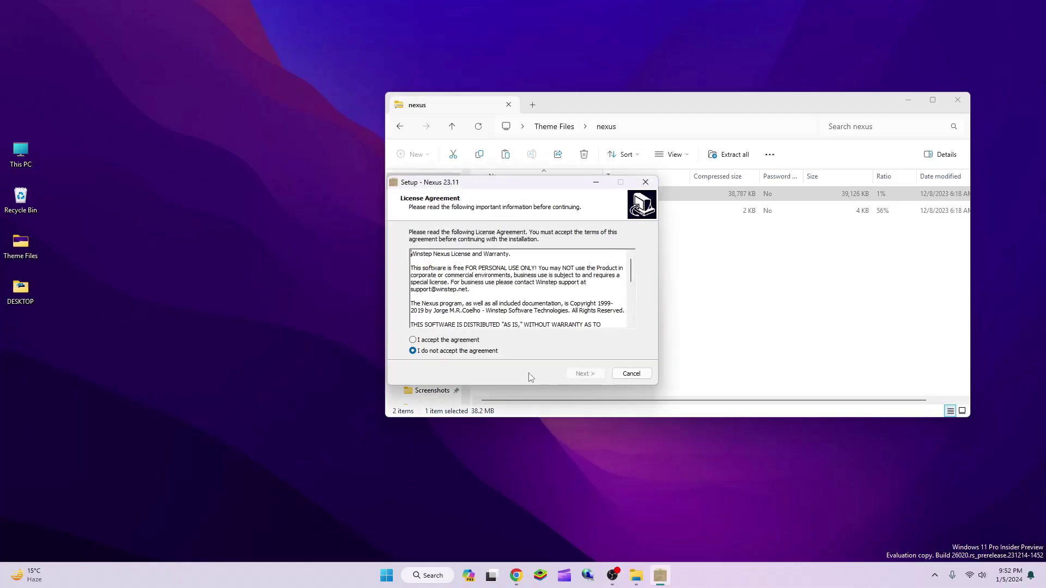
# Accept the Nexus license, keep the default location and Start Menu folder, install and finish.
pyautogui.click(413, 340)
pyautogui.click(584, 373)
pyautogui.click(584, 374)
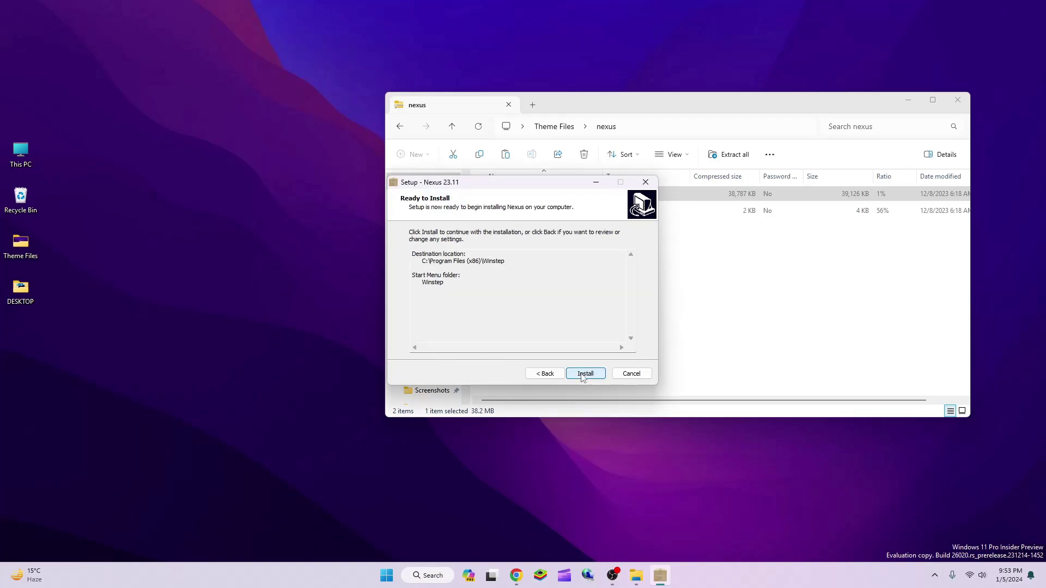
pyautogui.click(583, 374)
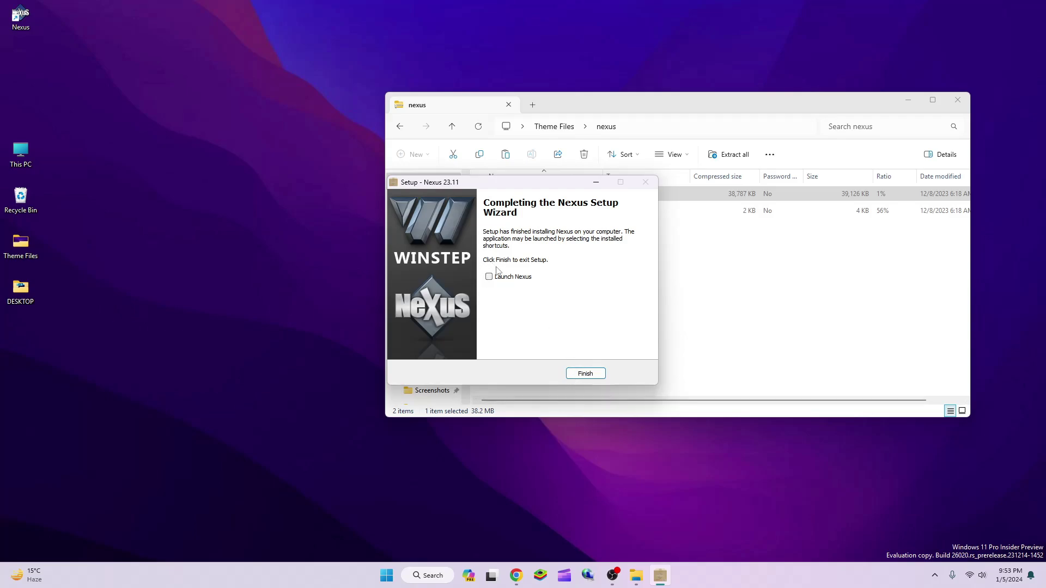
pyautogui.click(577, 373)
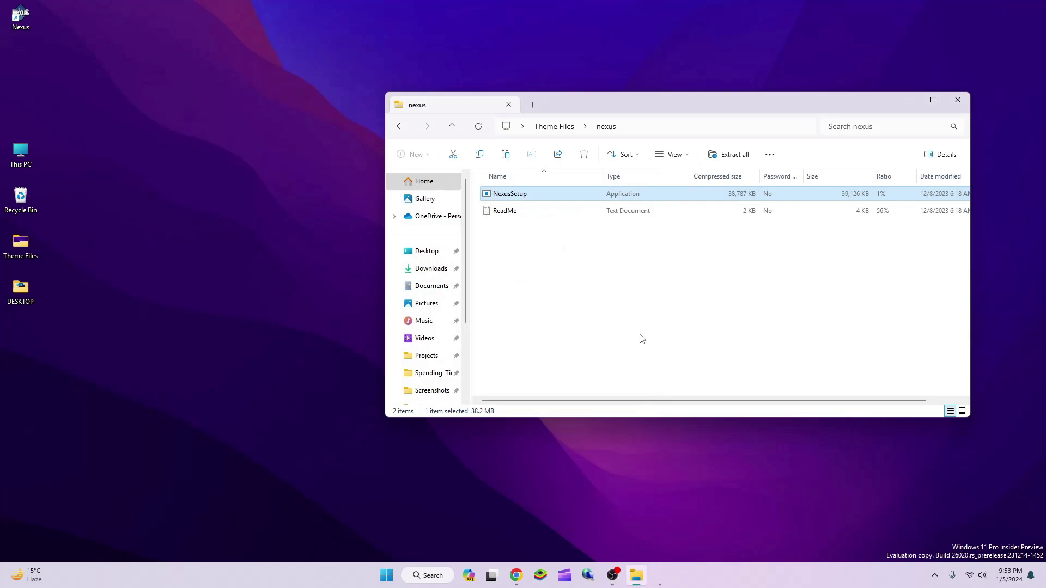
# Extract the MacOs Customization archive in Theme Files to its suggested folder.
pyautogui.click(455, 131)
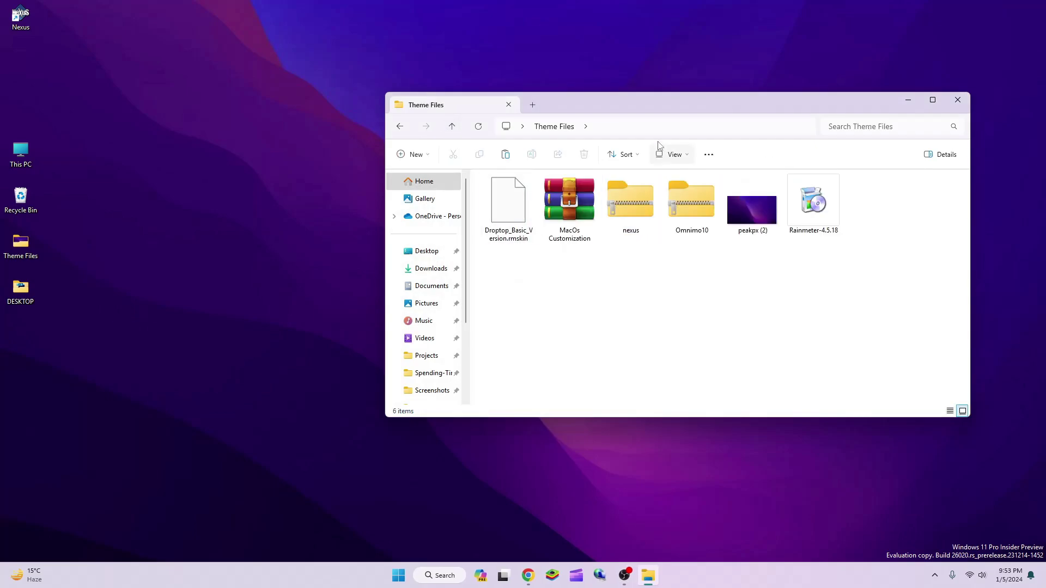
pyautogui.moveTo(657, 107); pyautogui.dragTo(590, 77)
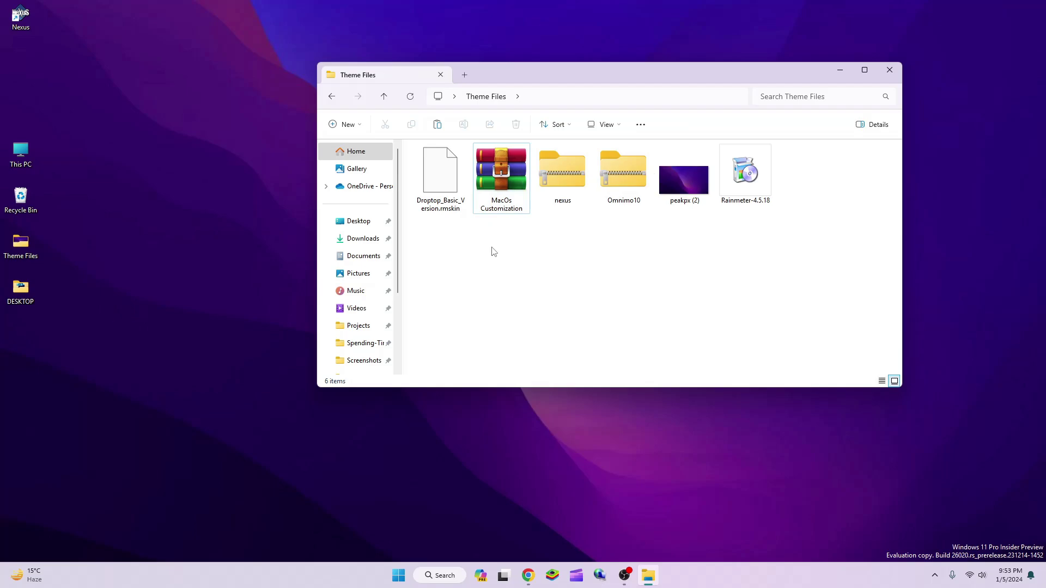
pyautogui.rightClick(506, 174)
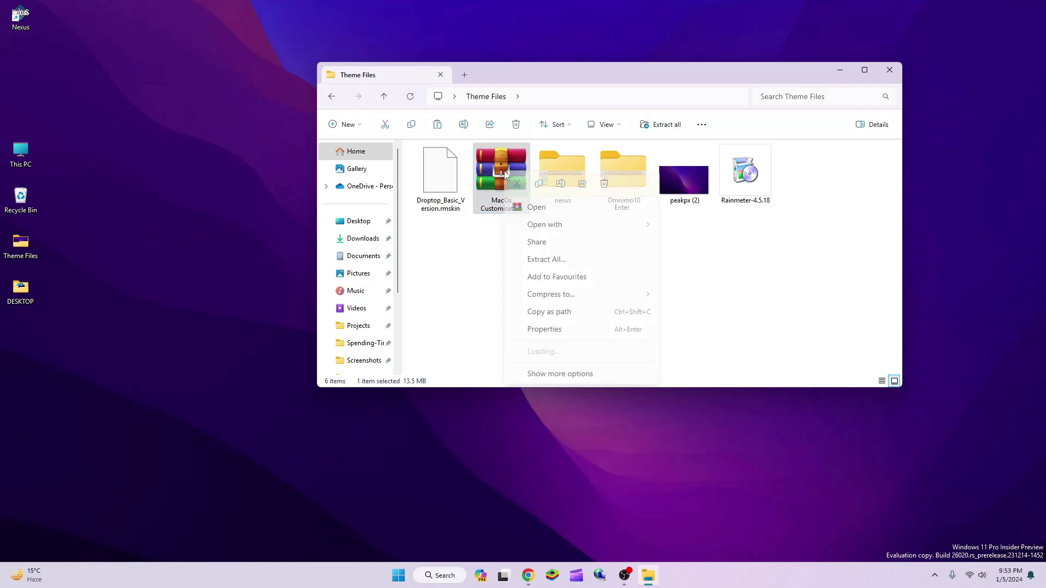
pyautogui.click(541, 260)
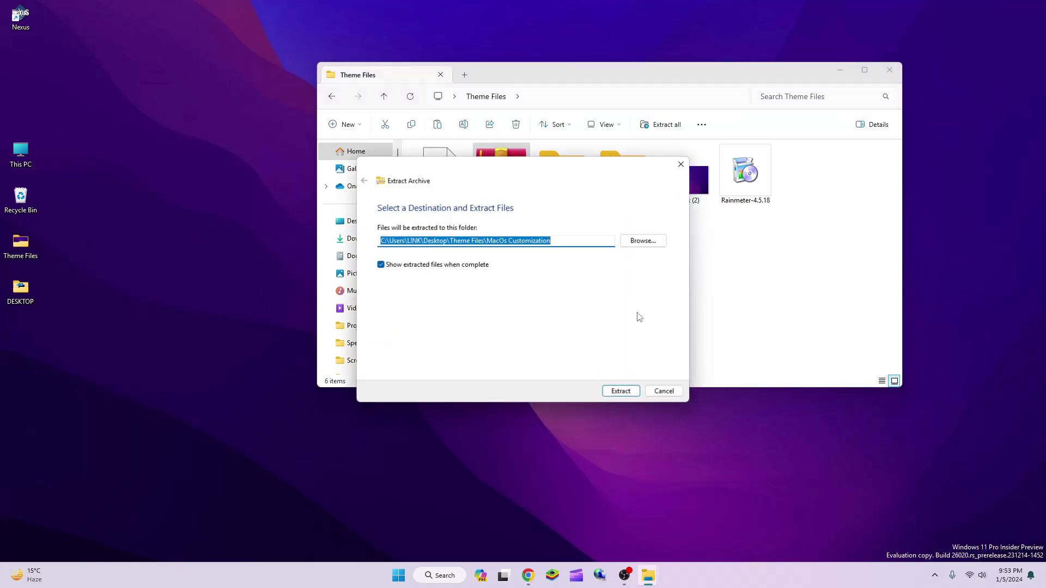
pyautogui.click(632, 390)
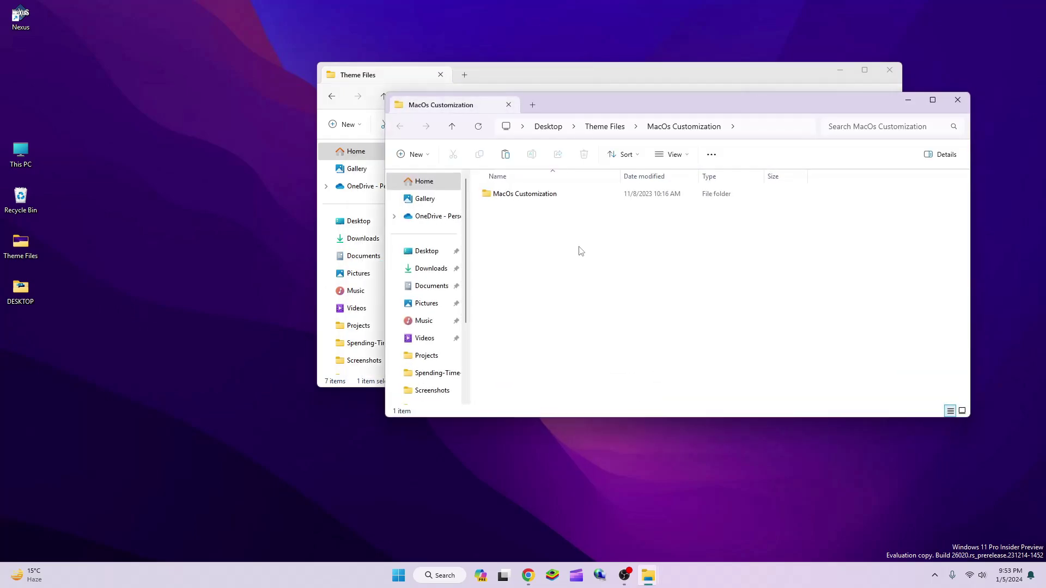
# Navigate into MacOs Customization > Dock to the DOCK ICONS folder.
pyautogui.click(515, 195)
pyautogui.doubleClick(514, 195)
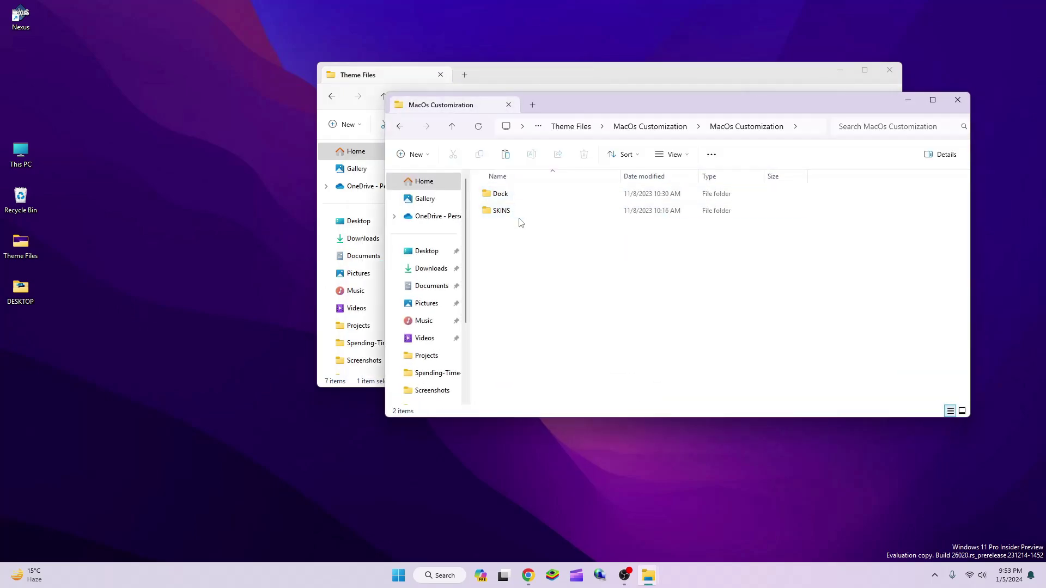
pyautogui.doubleClick(500, 194)
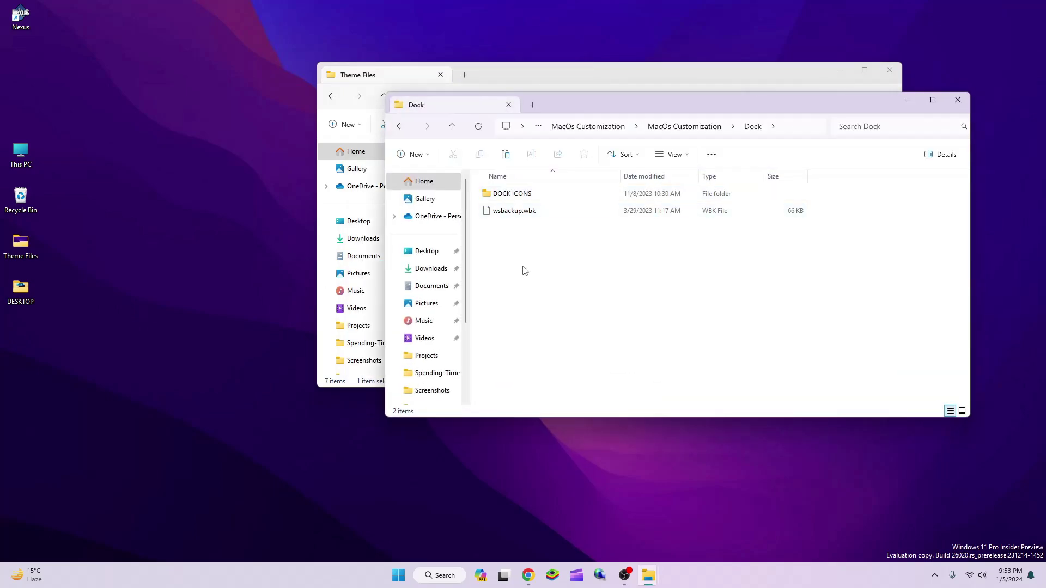
pyautogui.rightClick(505, 194)
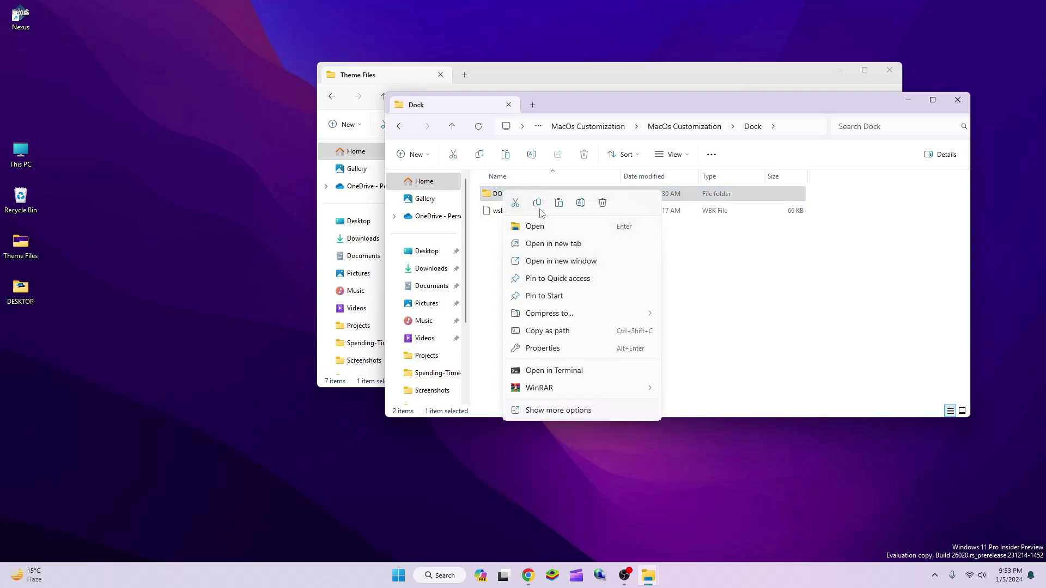
pyautogui.click(538, 204)
pyautogui.scroll(-2, 457, 299)
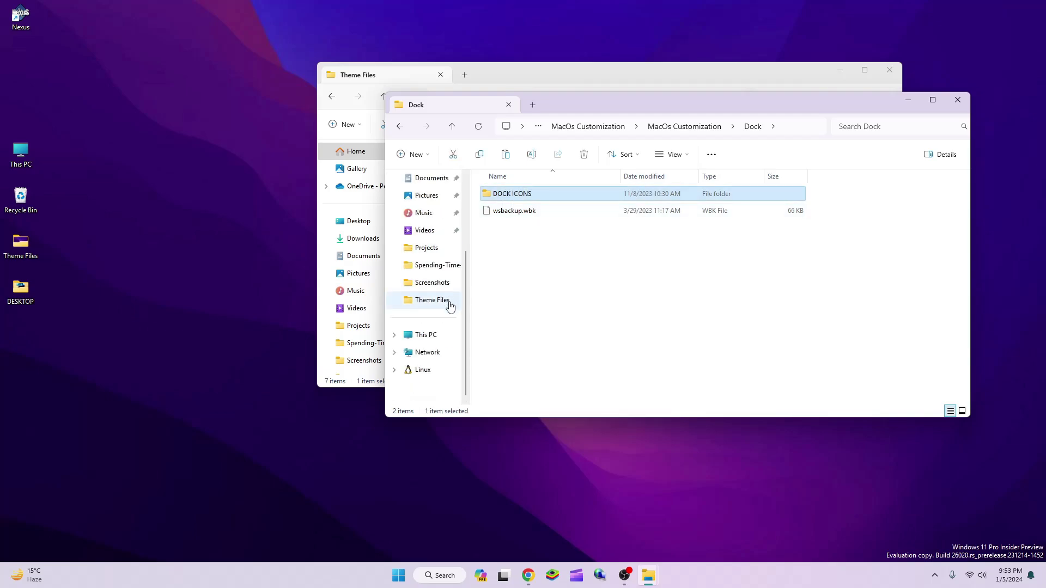
# Paste DOCK ICONS into Local Disk (C:), replacing the existing files, and close that window.
pyautogui.click(434, 336)
pyautogui.doubleClick(523, 205)
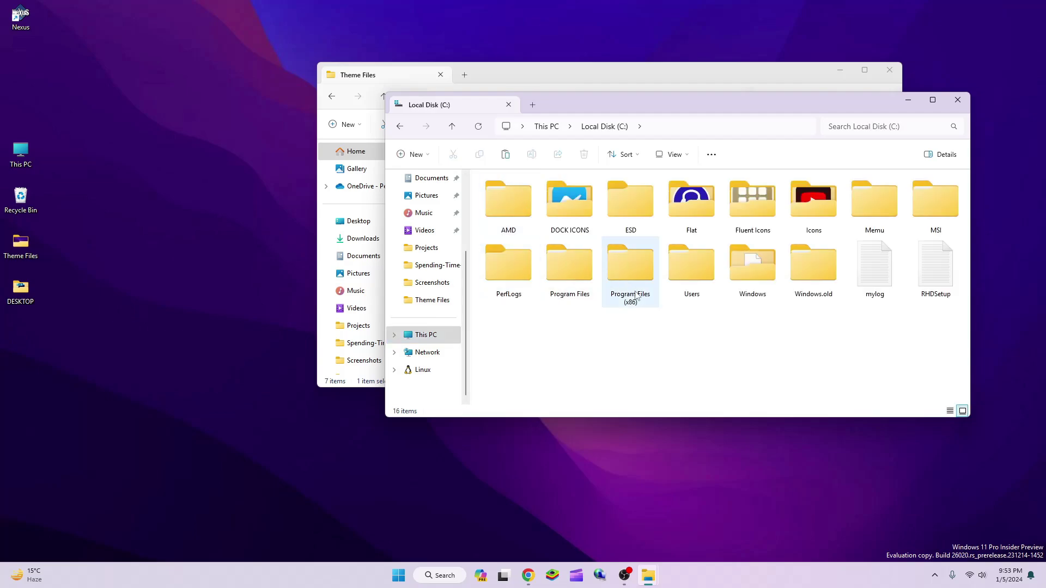
pyautogui.rightClick(626, 327)
pyautogui.press('Escape')
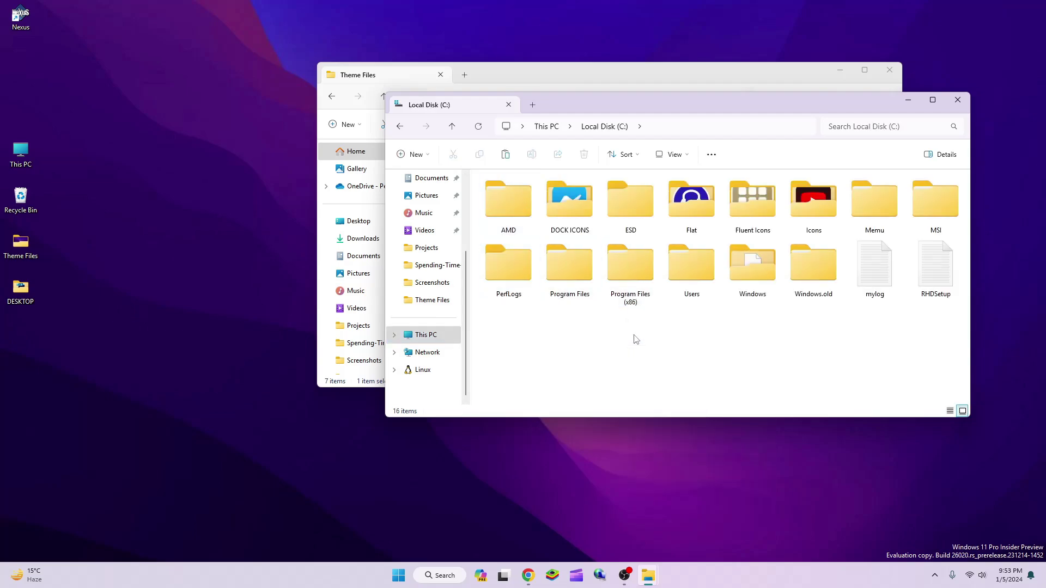
pyautogui.click(481, 200)
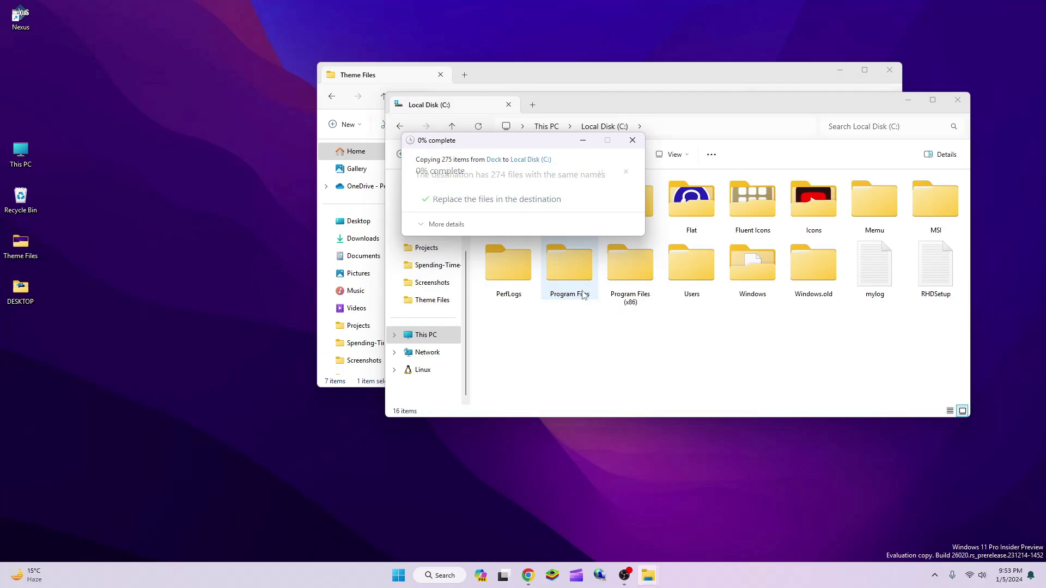
pyautogui.click(957, 100)
# Close Theme Files and open the Nexus desktop shortcut to start the dock.
pyautogui.click(889, 70)
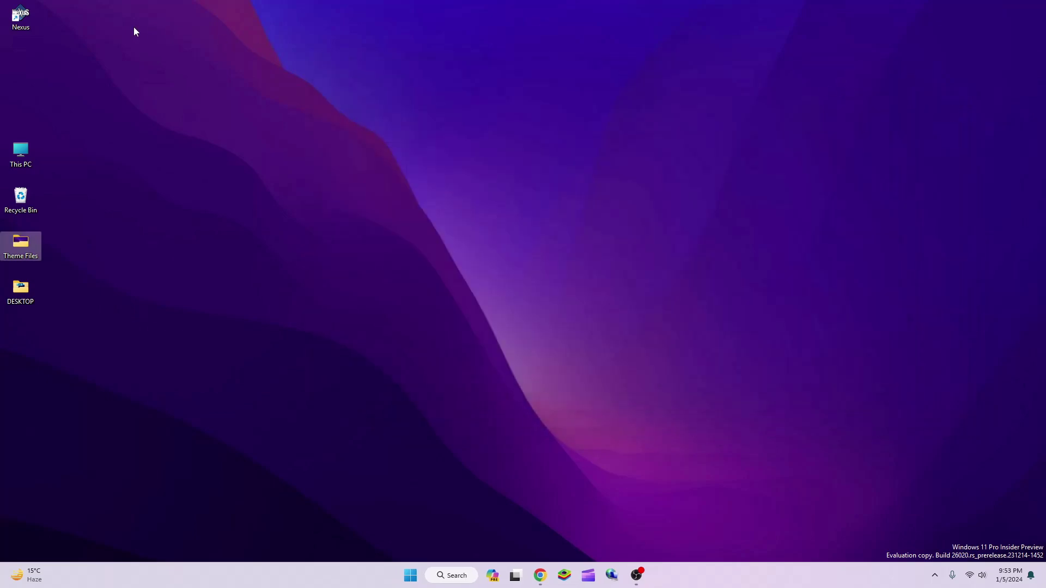
pyautogui.rightClick(20, 17)
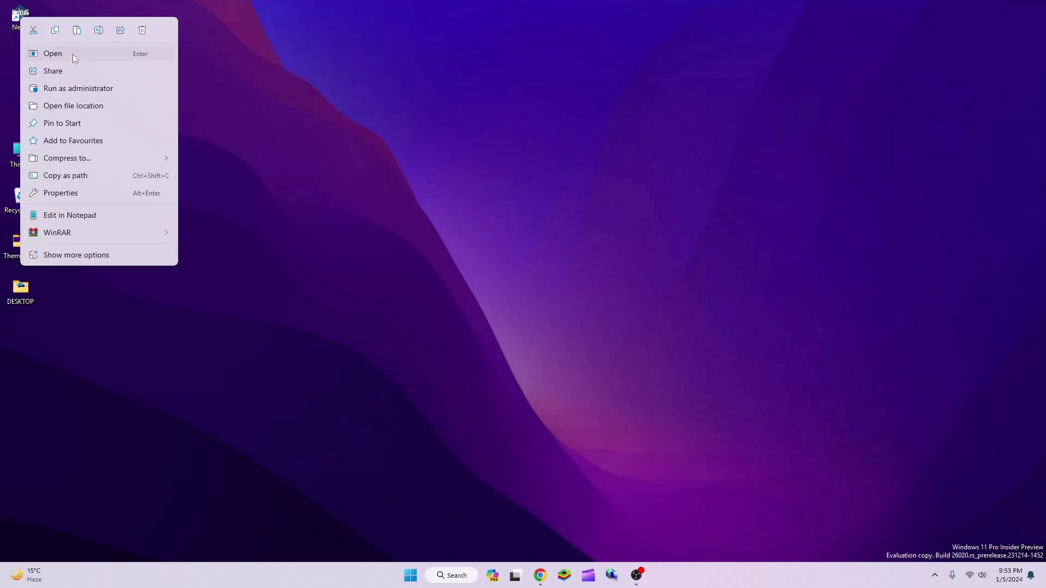
pyautogui.click(52, 54)
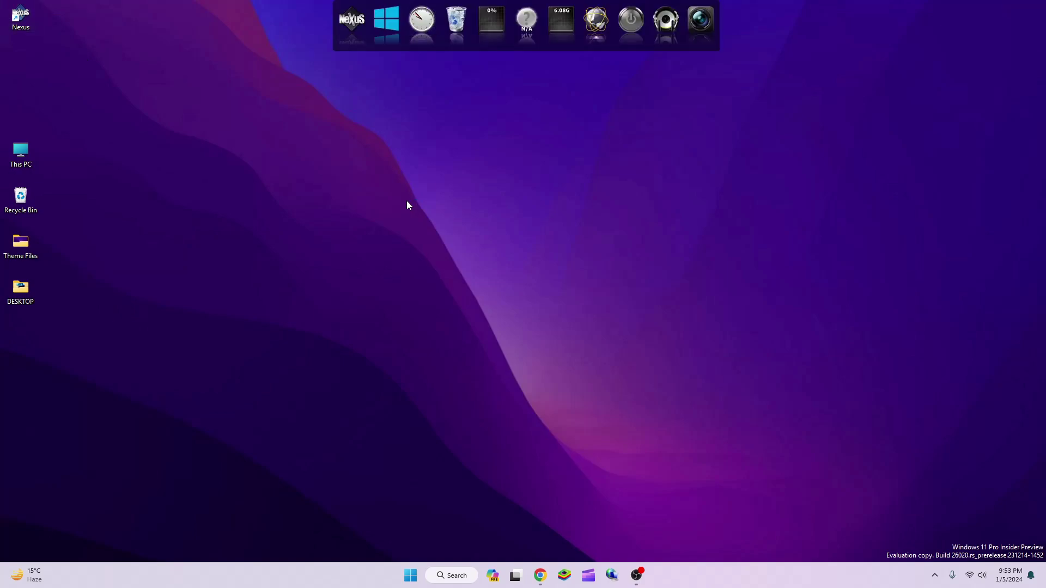
# In Nexus Advanced preferences, start Restore and browse to Desktop > Theme Files > MacOs Customization.
pyautogui.click(344, 39)
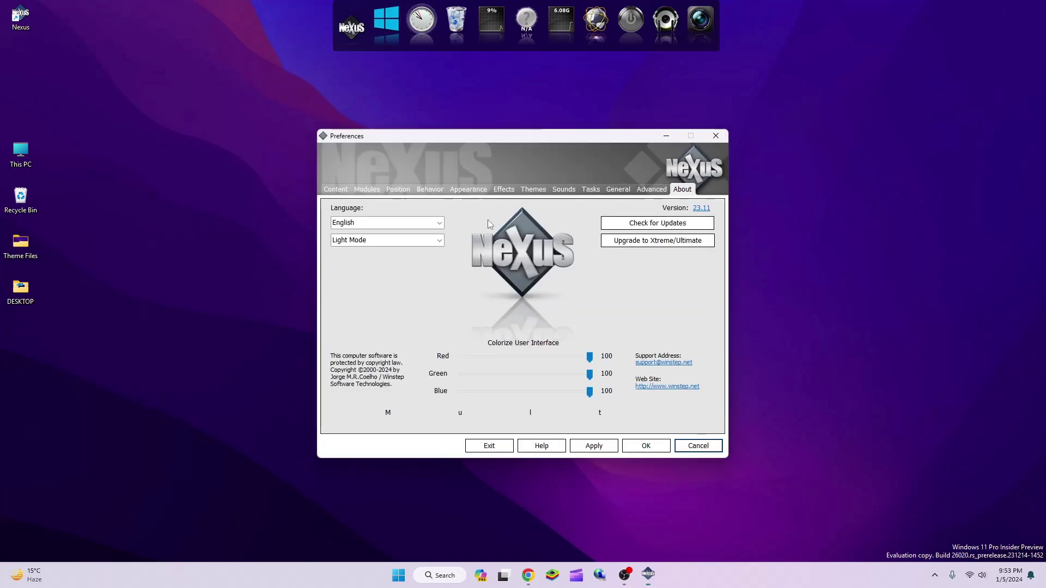
pyautogui.click(651, 190)
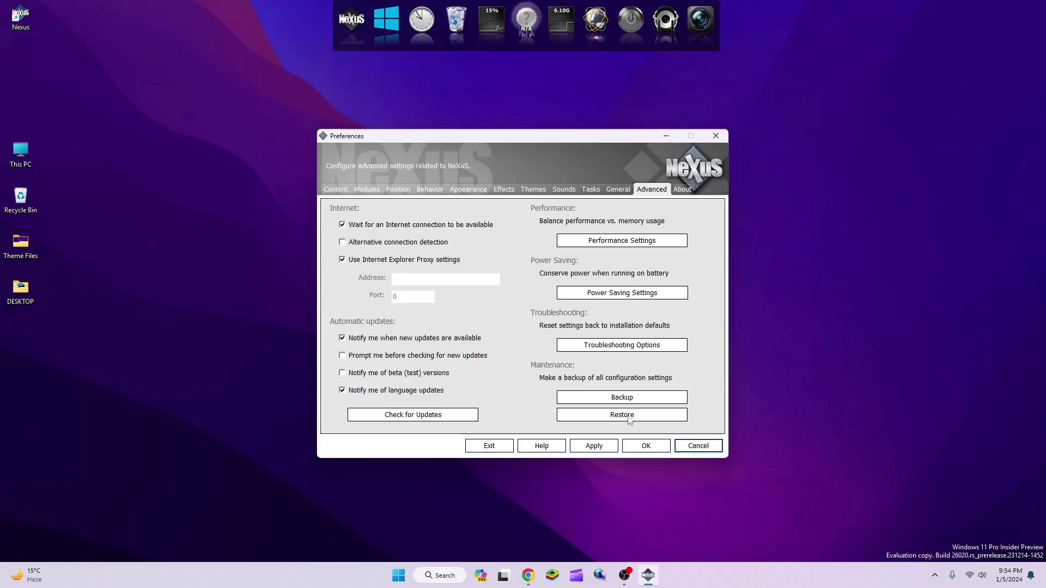
pyautogui.click(629, 418)
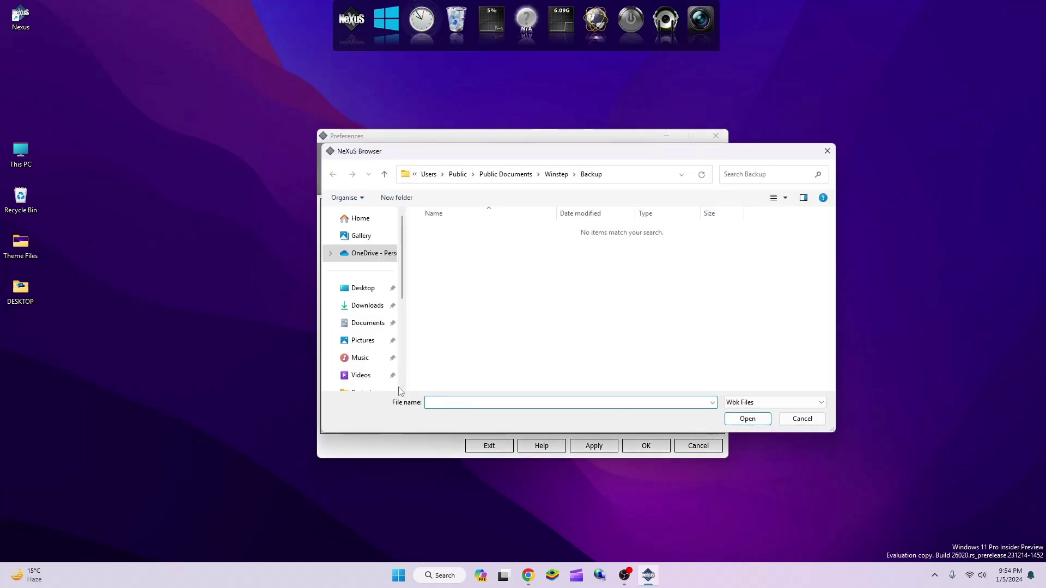
pyautogui.click(369, 295)
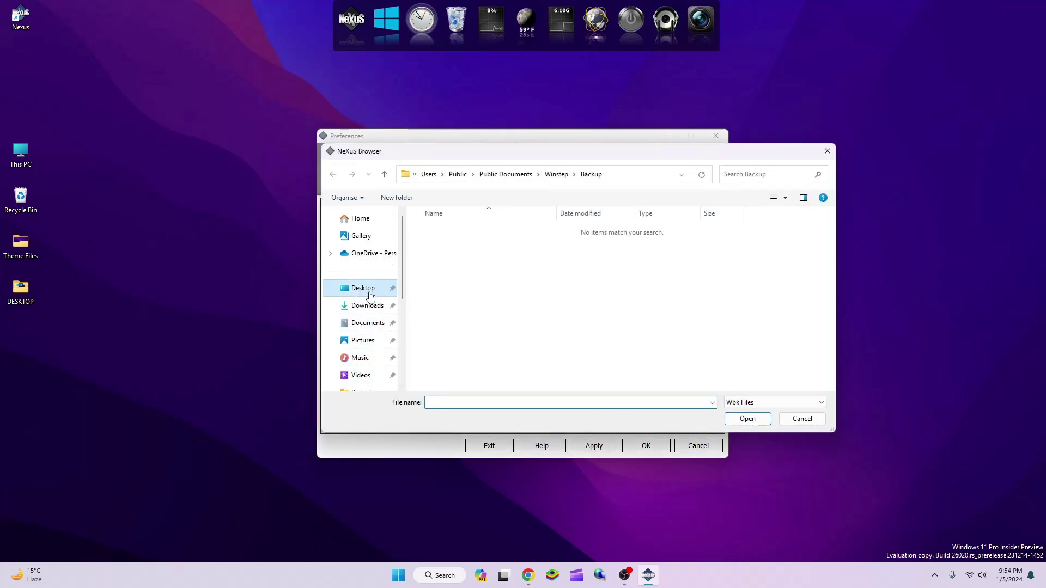
pyautogui.doubleClick(501, 246)
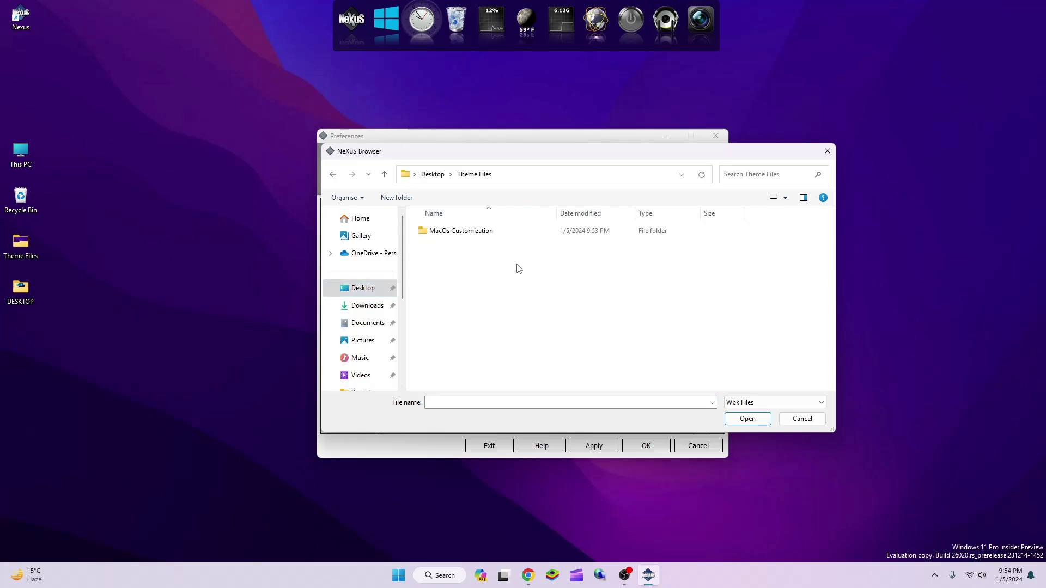
pyautogui.doubleClick(461, 230)
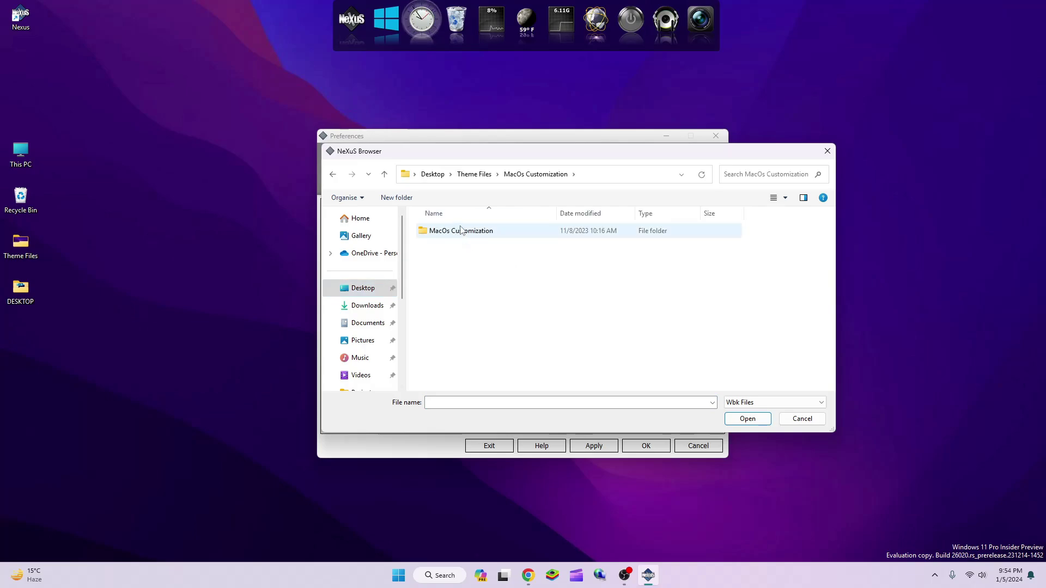
pyautogui.doubleClick(461, 231)
# Restore wsbackup.wbk from the Dock folder, then Apply and OK.
pyautogui.click(437, 234)
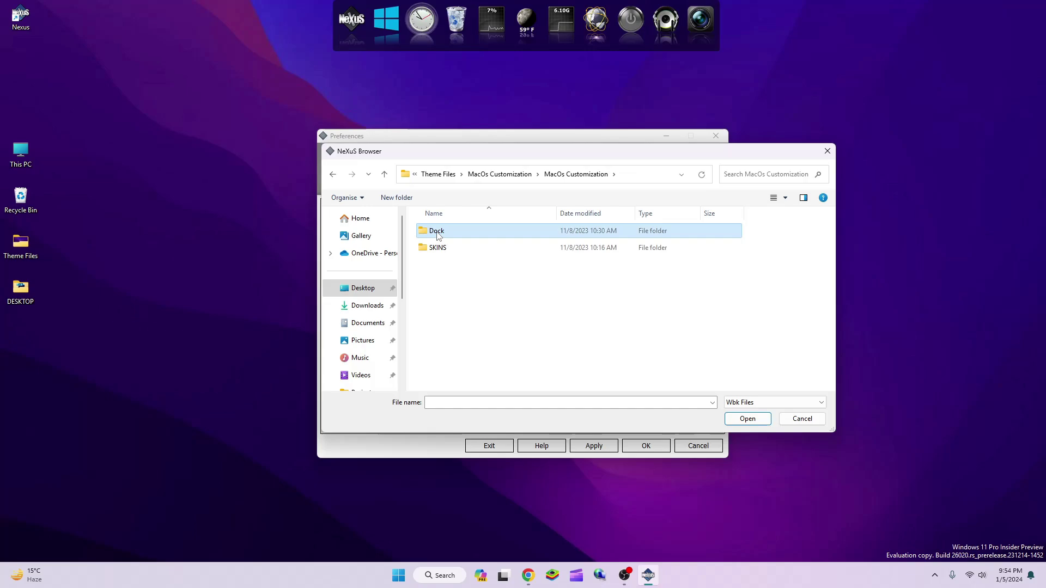
pyautogui.doubleClick(438, 235)
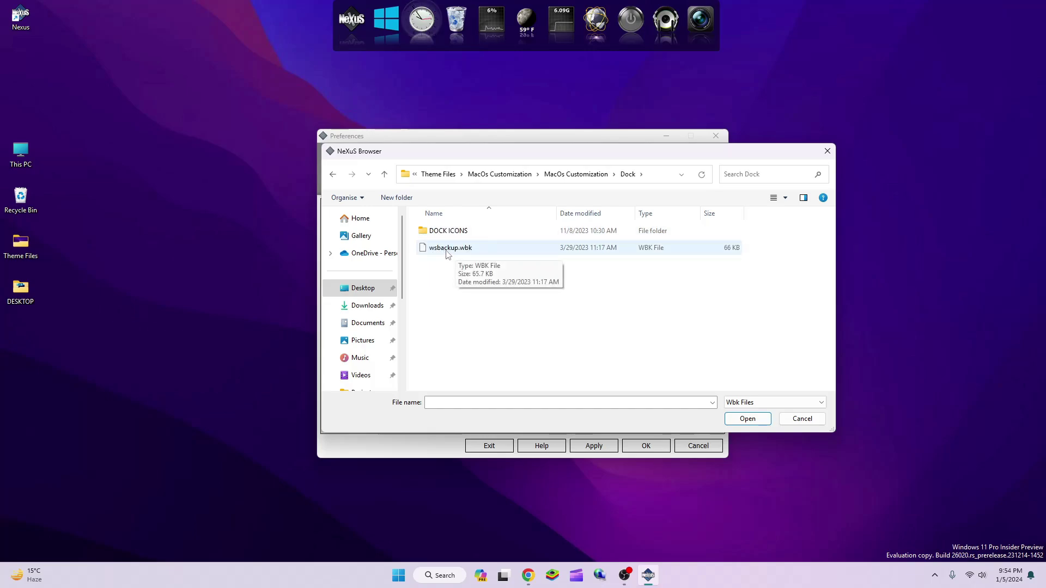
pyautogui.doubleClick(462, 251)
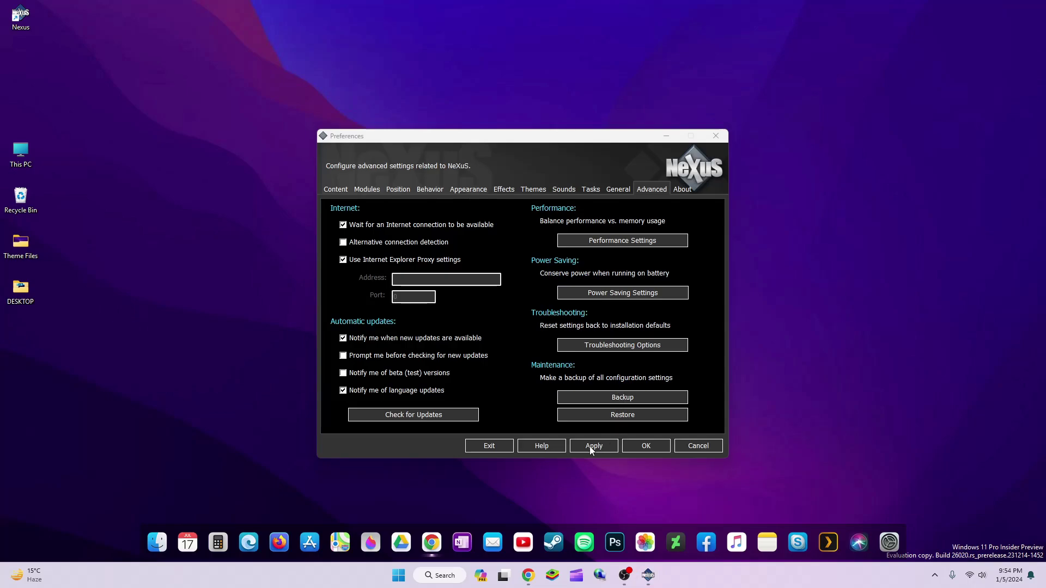
pyautogui.click(590, 450)
pyautogui.click(648, 448)
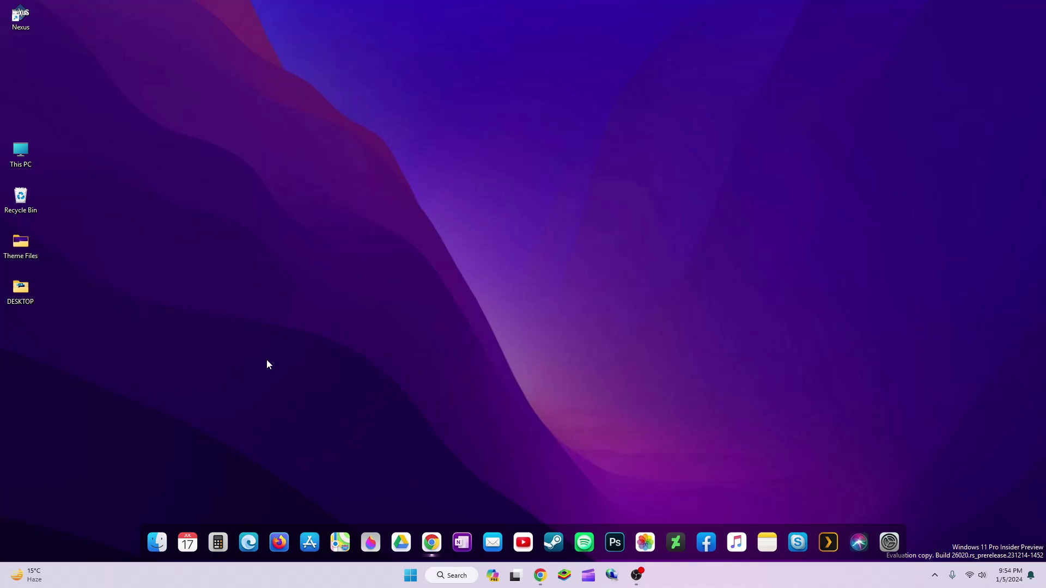
# Run the Rainmeter-4.5.18 installer from Theme Files with English as the language.
pyautogui.doubleClick(27, 248)
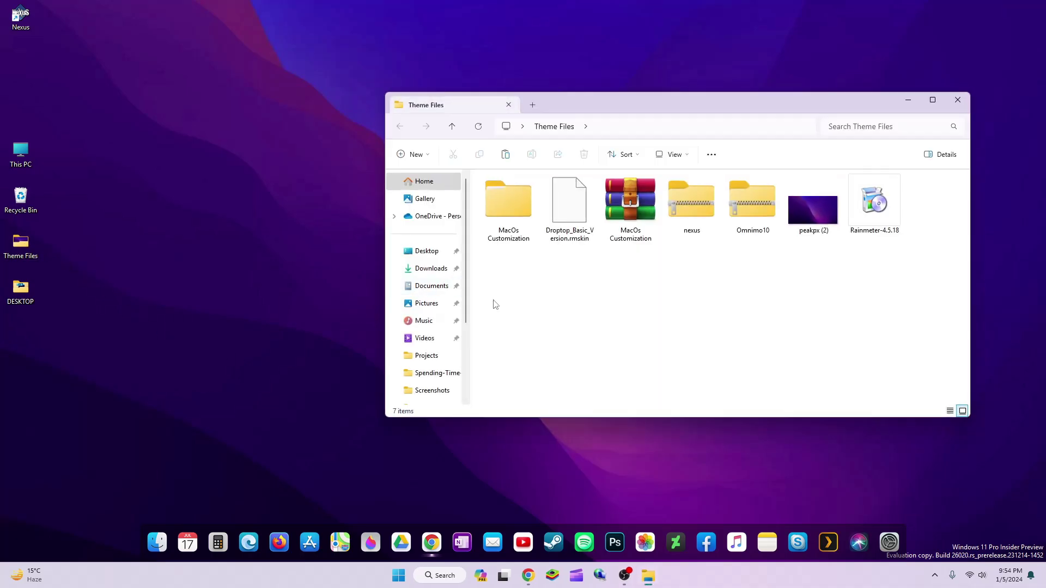
pyautogui.doubleClick(885, 218)
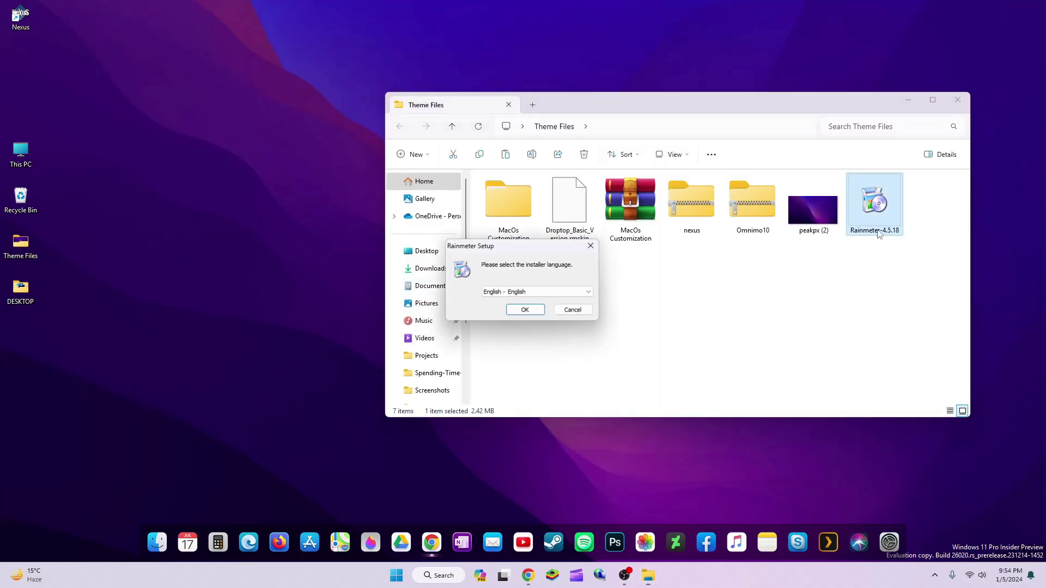
pyautogui.click(534, 312)
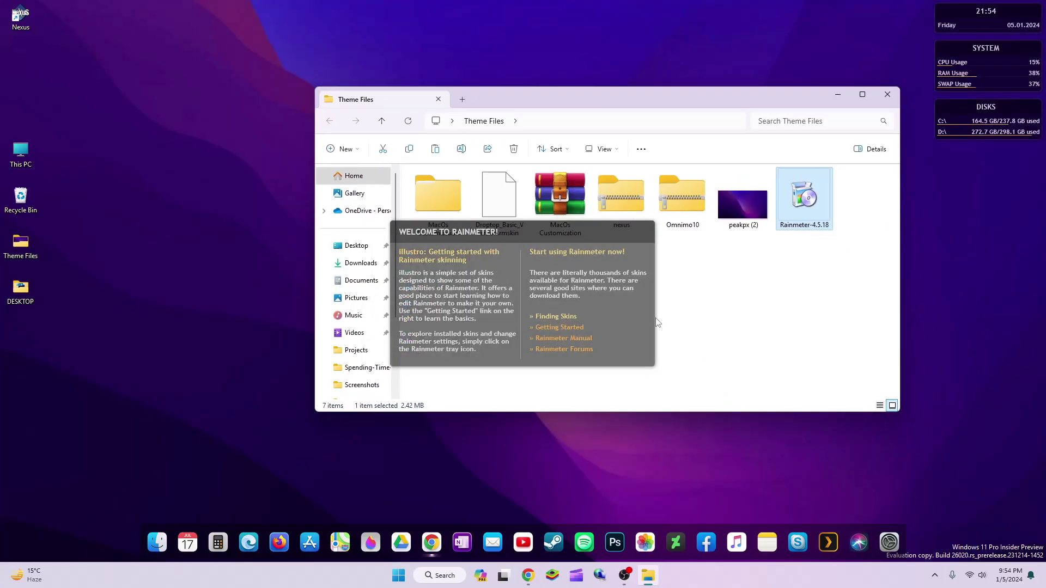
# Unload the welcome, disks, SYSTEM and clock skins from the desktop.
pyautogui.rightClick(579, 306)
pyautogui.click(642, 434)
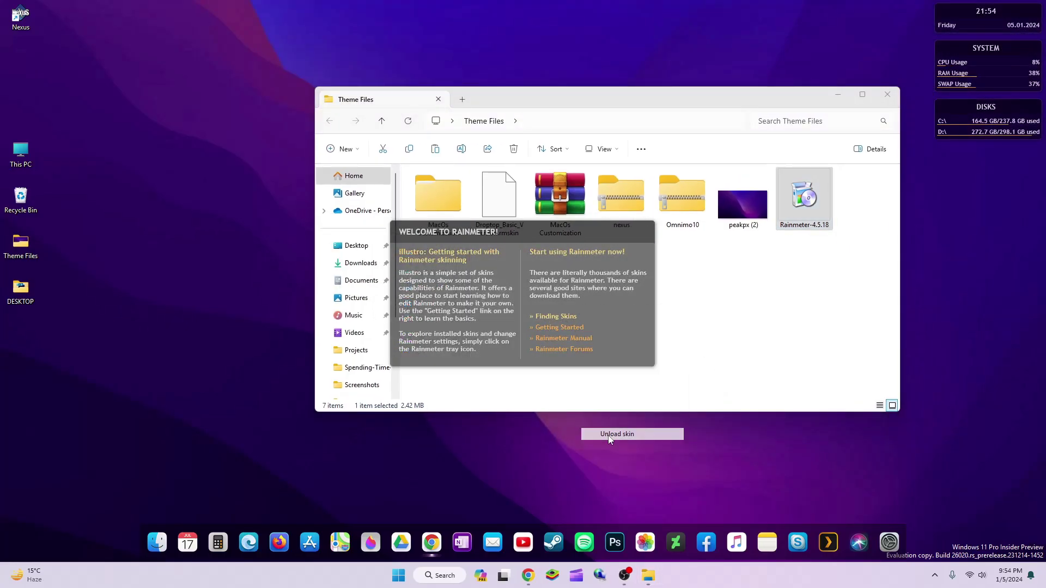
pyautogui.rightClick(1006, 143)
pyautogui.click(975, 257)
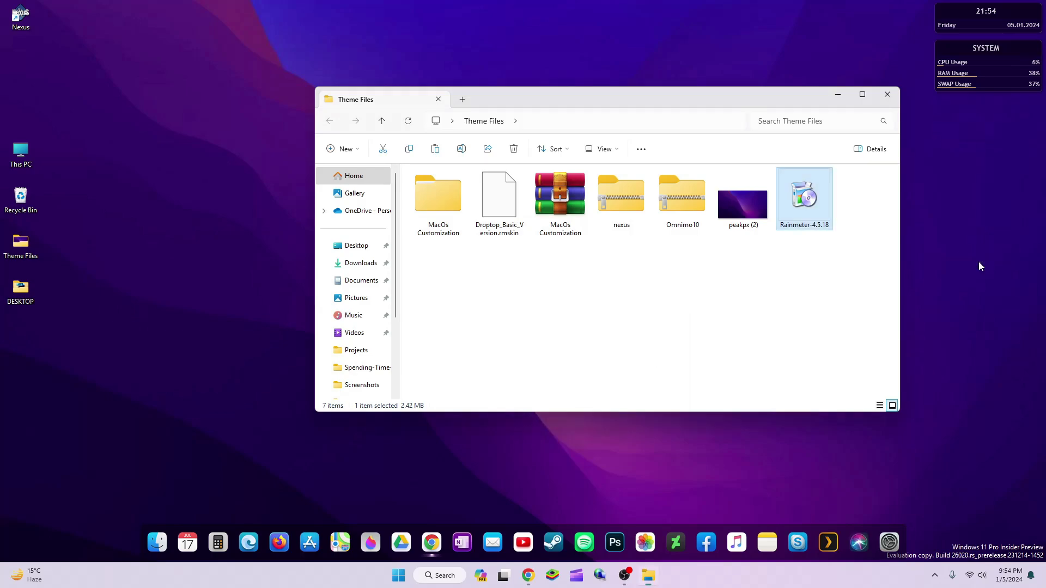
pyautogui.rightClick(967, 83)
pyautogui.click(975, 204)
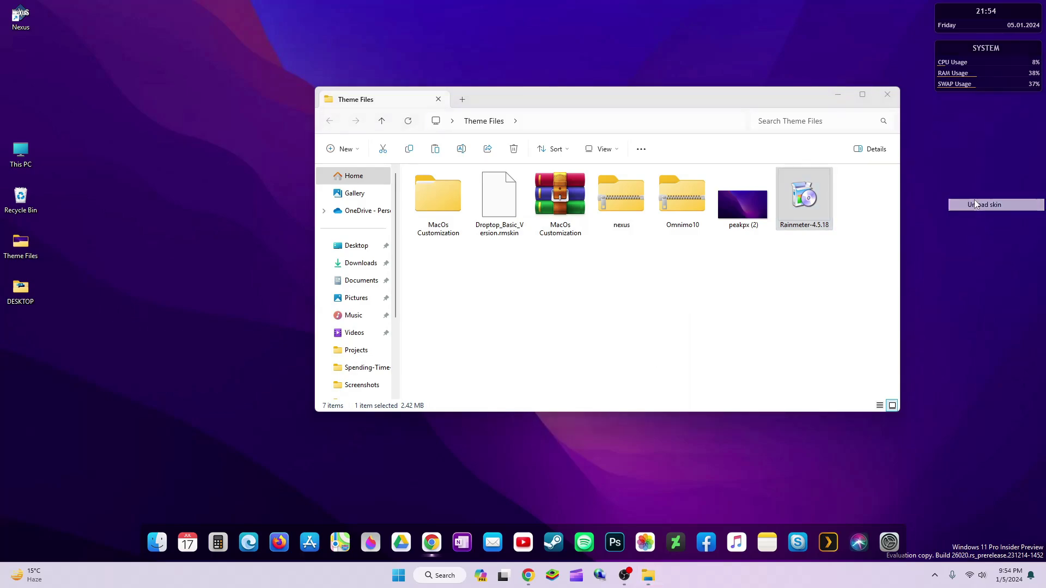
pyautogui.rightClick(980, 20)
pyautogui.click(989, 146)
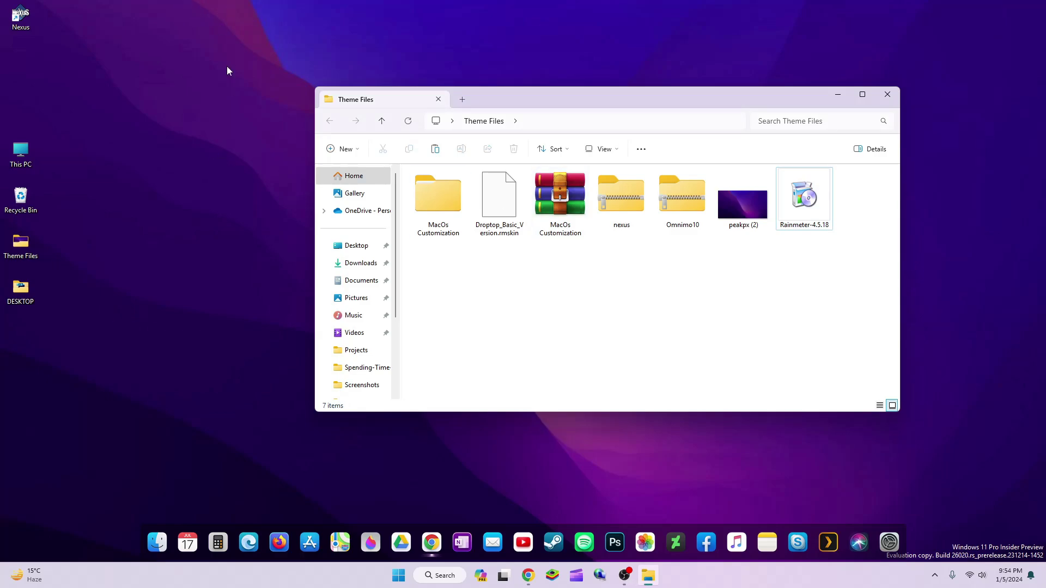
# Install Droptop_Basic_Version.rmskin through the Rainmeter Skin Installer.
pyautogui.doubleClick(501, 218)
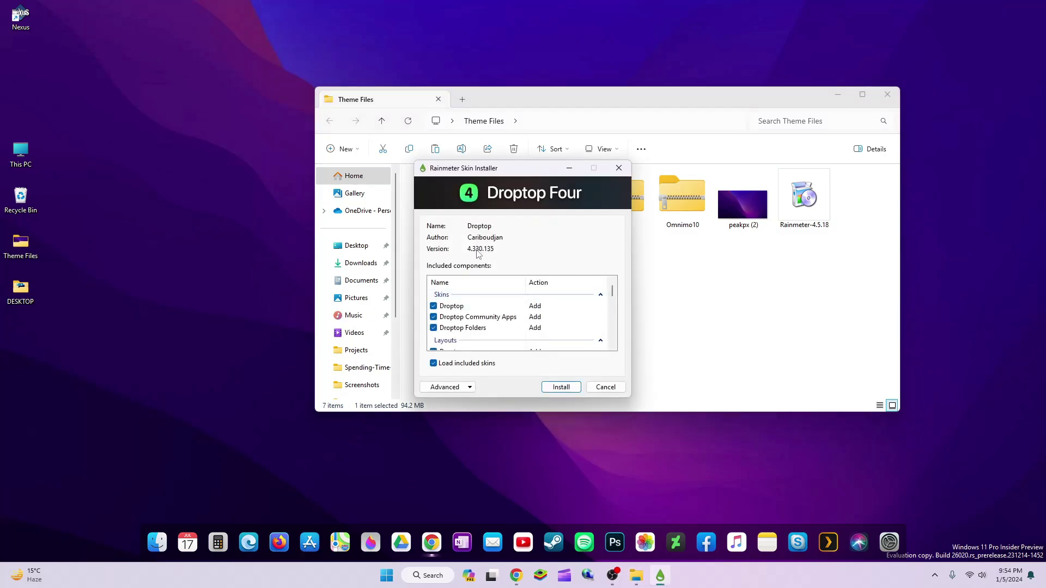
pyautogui.moveTo(522, 175)
pyautogui.mouseDown()
pyautogui.moveTo(667, 180)
pyautogui.moveTo(588, 140)
pyautogui.mouseUp()
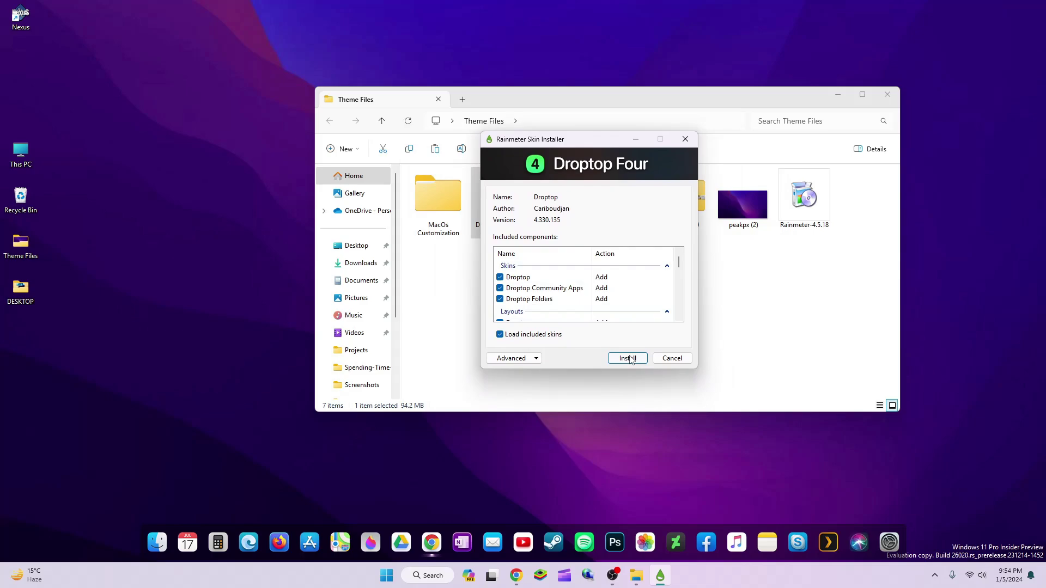
pyautogui.click(629, 358)
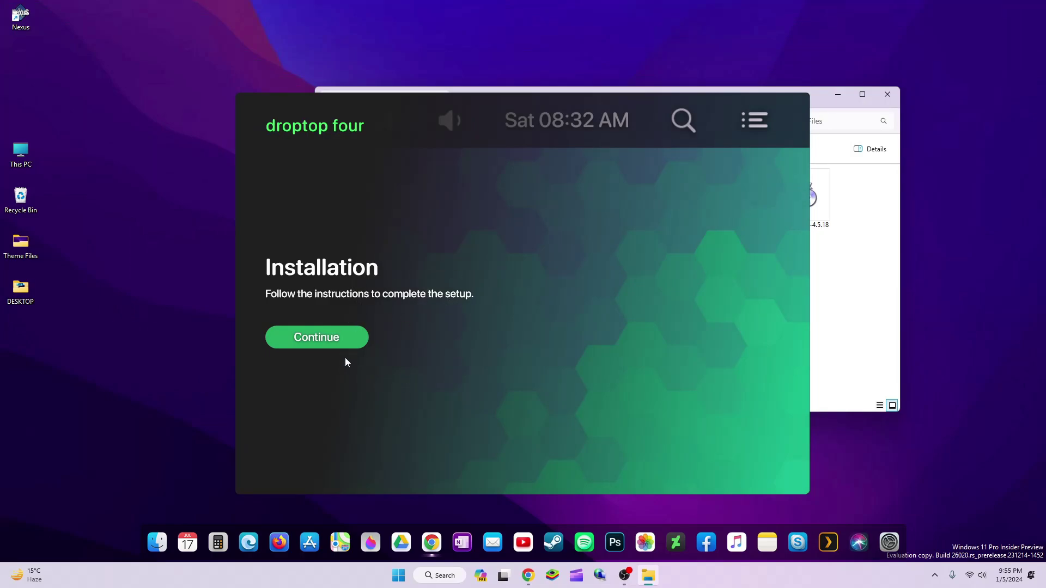
# Set Droptop to English US, a desktop-only menu bar, and a Desktop device.
pyautogui.click(330, 342)
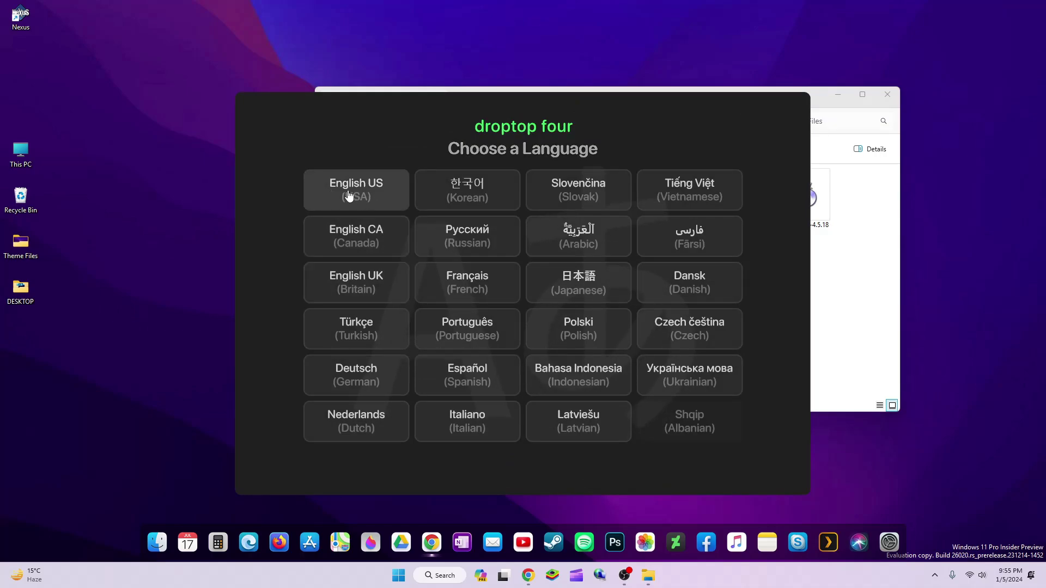
pyautogui.click(349, 196)
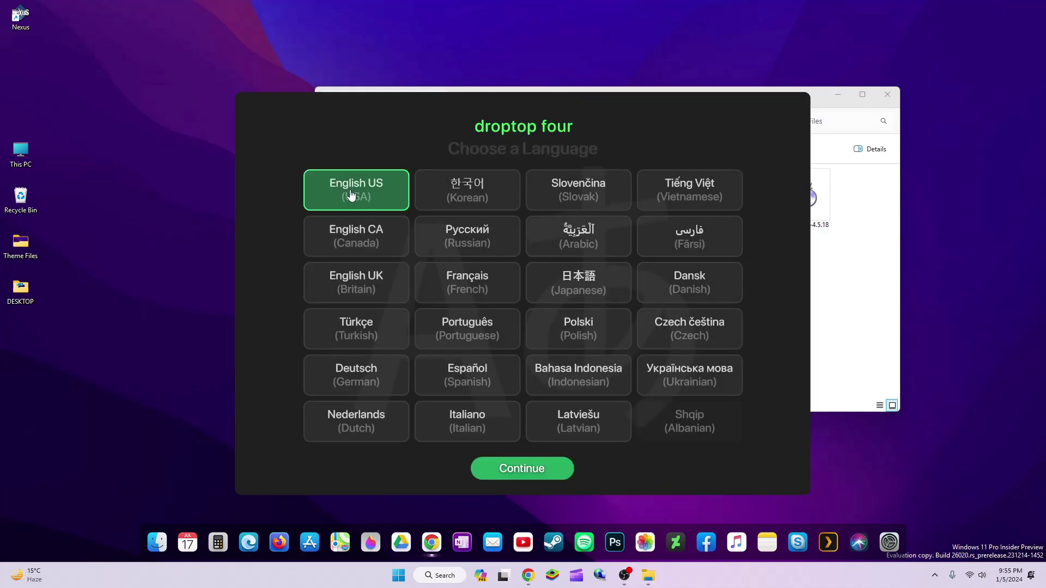
pyautogui.click(519, 470)
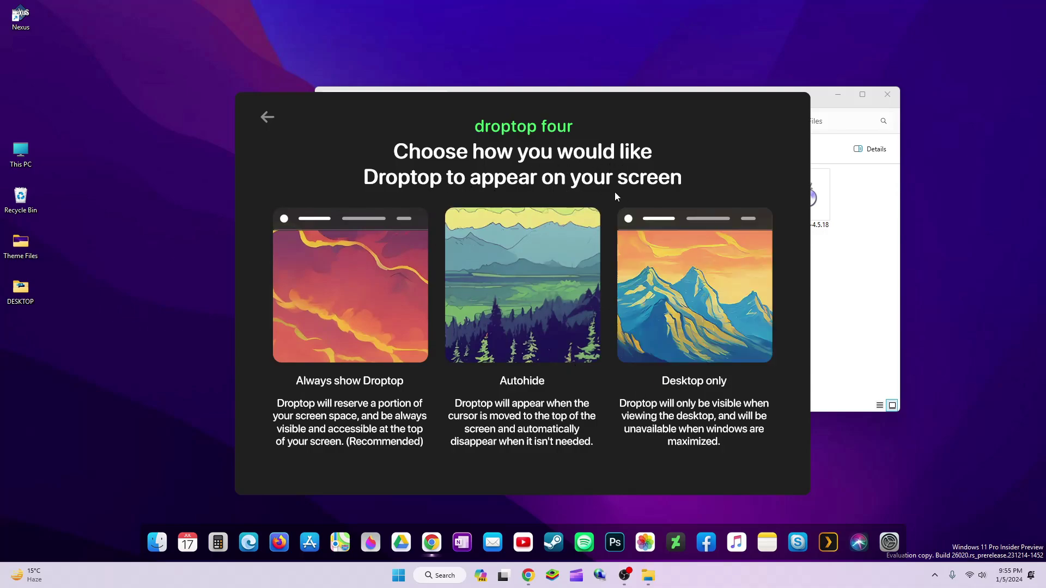
pyautogui.click(677, 322)
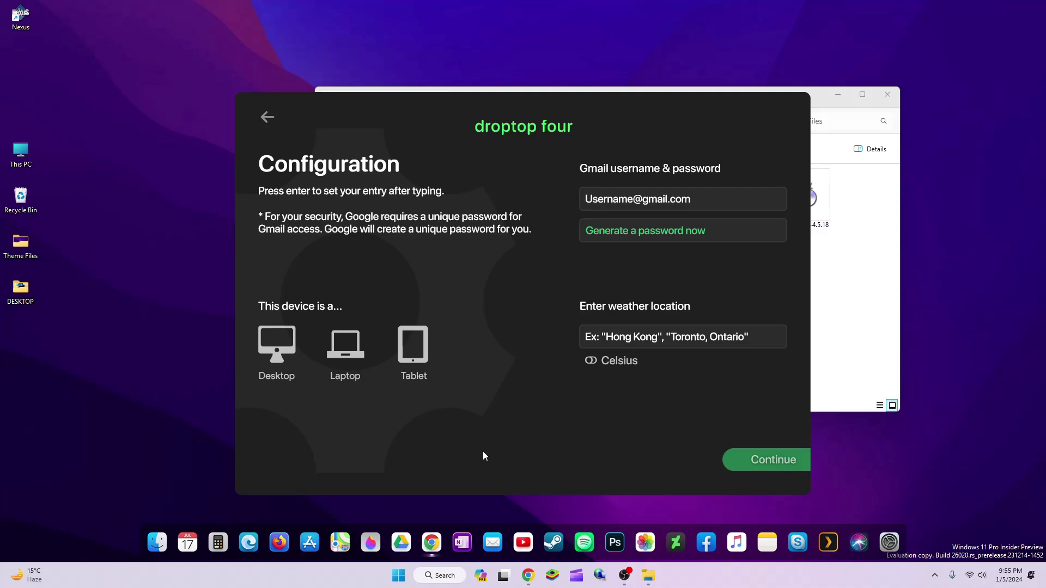
pyautogui.click(268, 345)
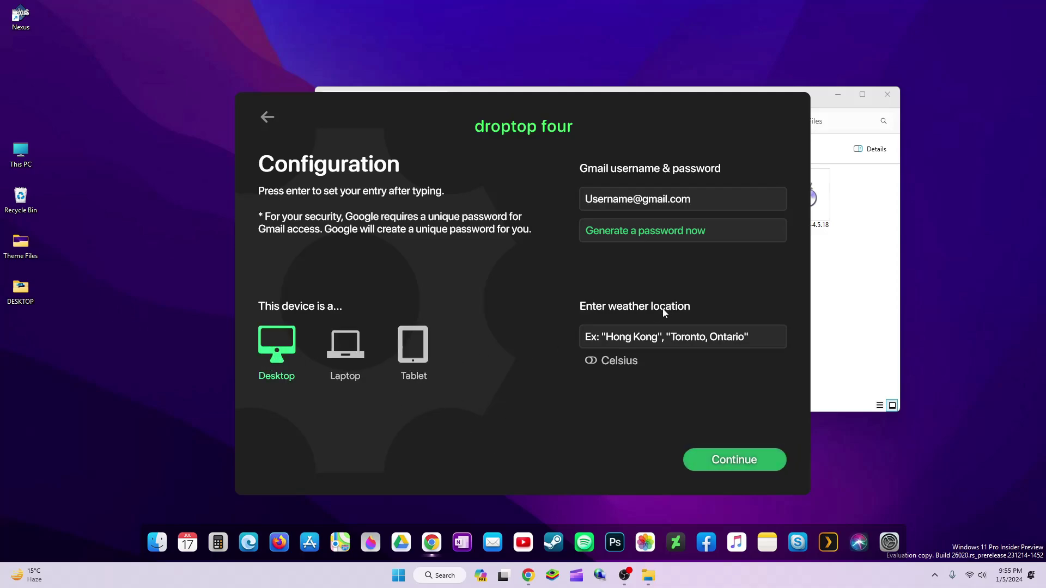
pyautogui.click(742, 462)
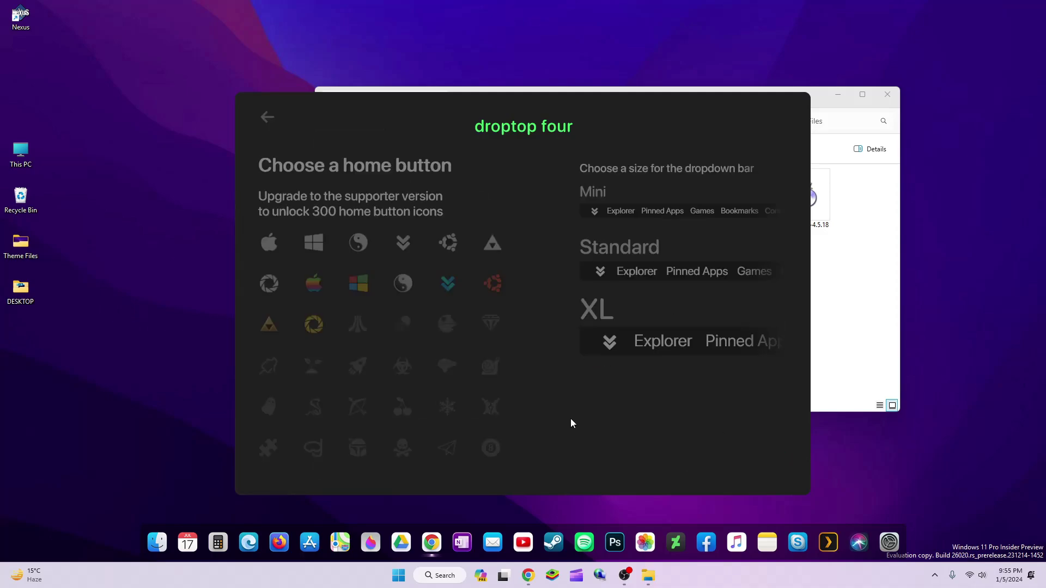
# Choose the apple home icon at Standard size, pick a theme, skip the upgrade and finish.
pyautogui.click(269, 243)
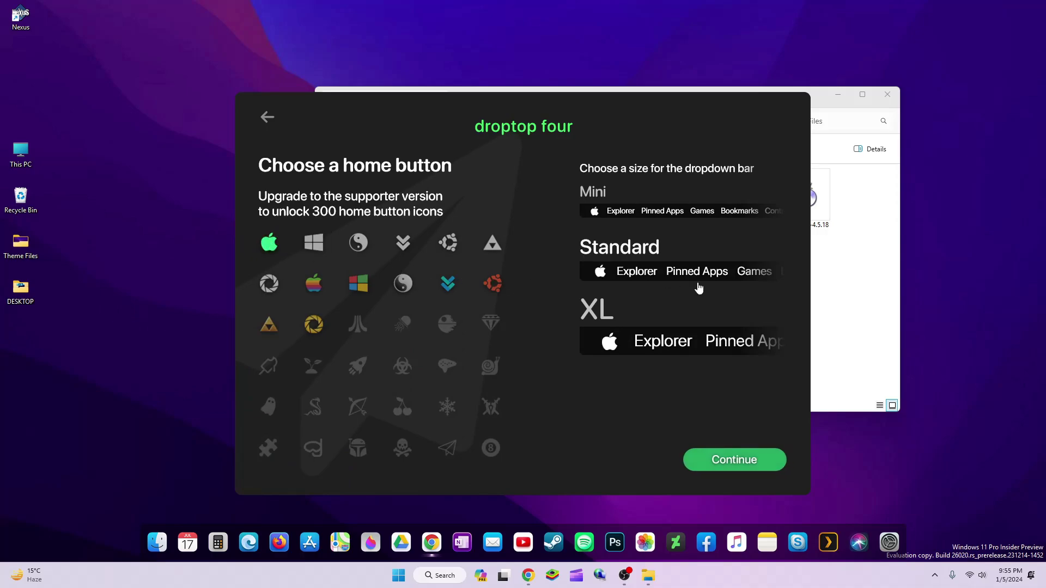
pyautogui.click(656, 273)
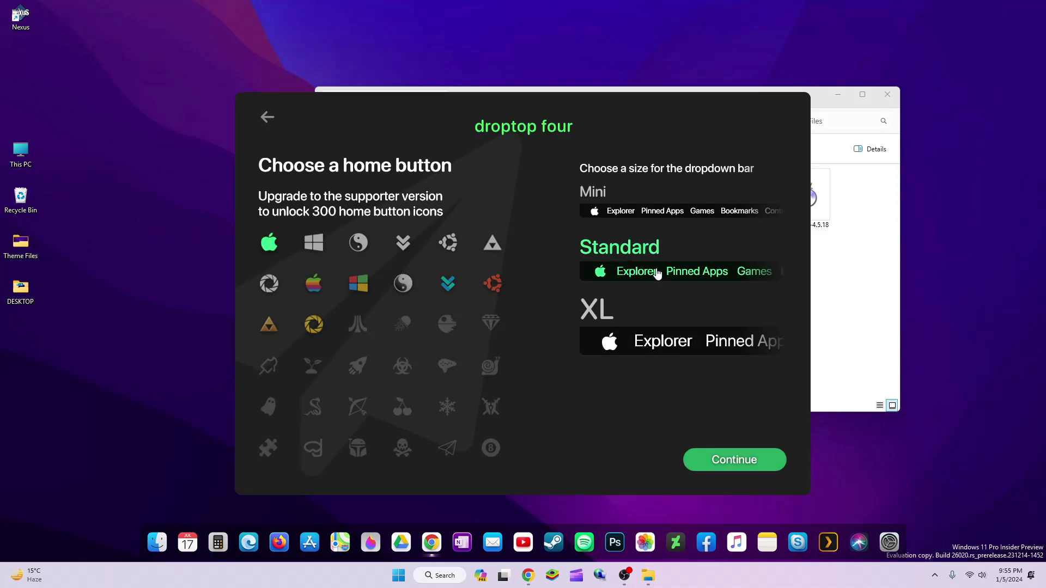
pyautogui.click(731, 459)
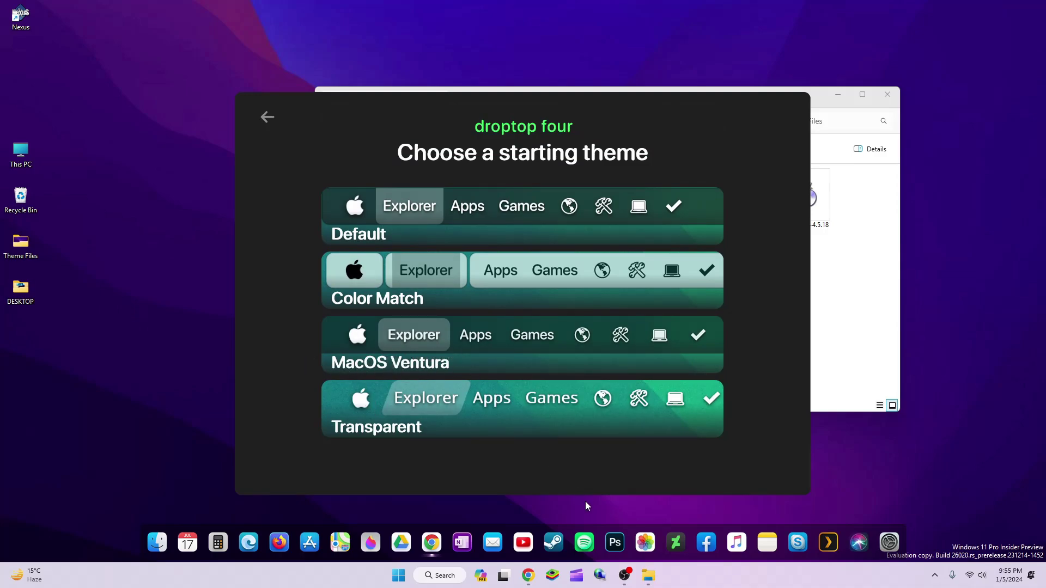
pyautogui.click(592, 360)
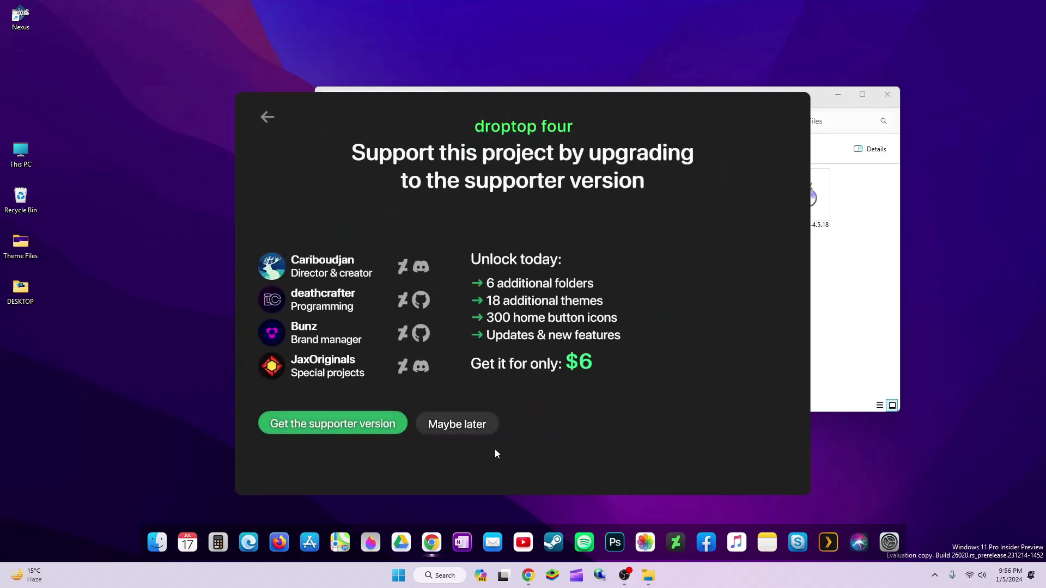
pyautogui.click(457, 429)
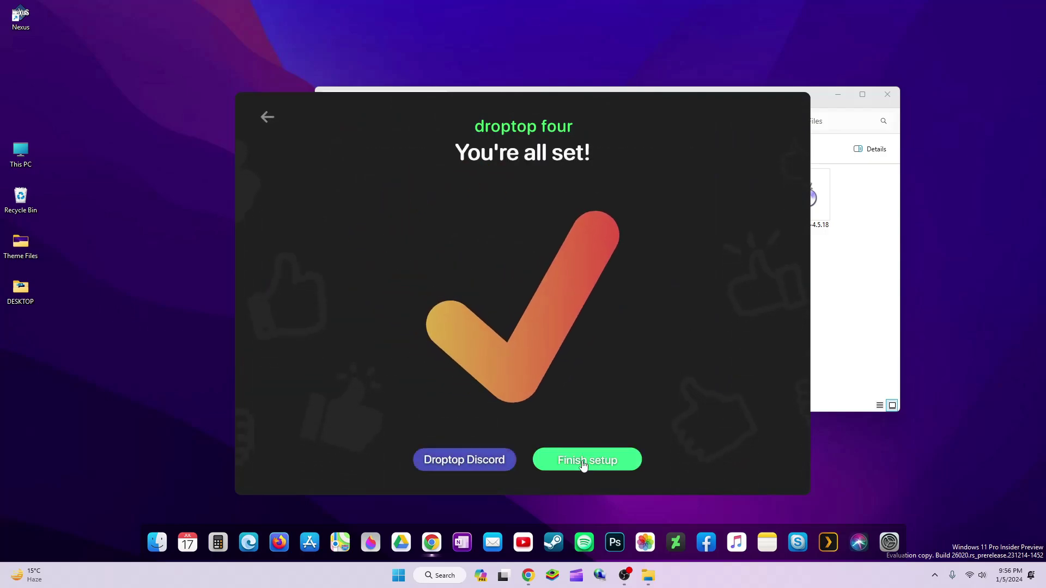
pyautogui.click(580, 462)
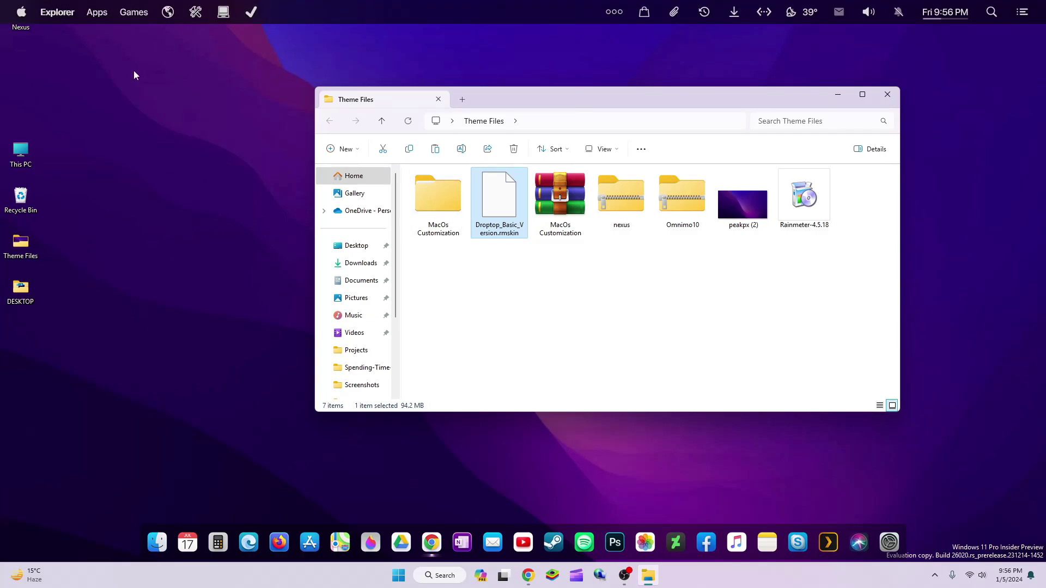
pyautogui.click(21, 12)
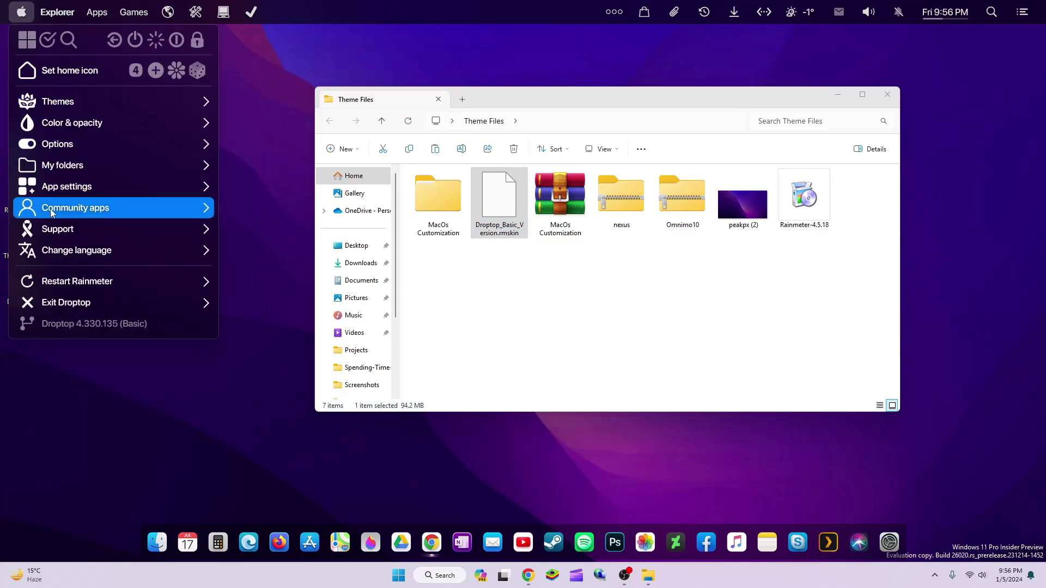
pyautogui.click(75, 102)
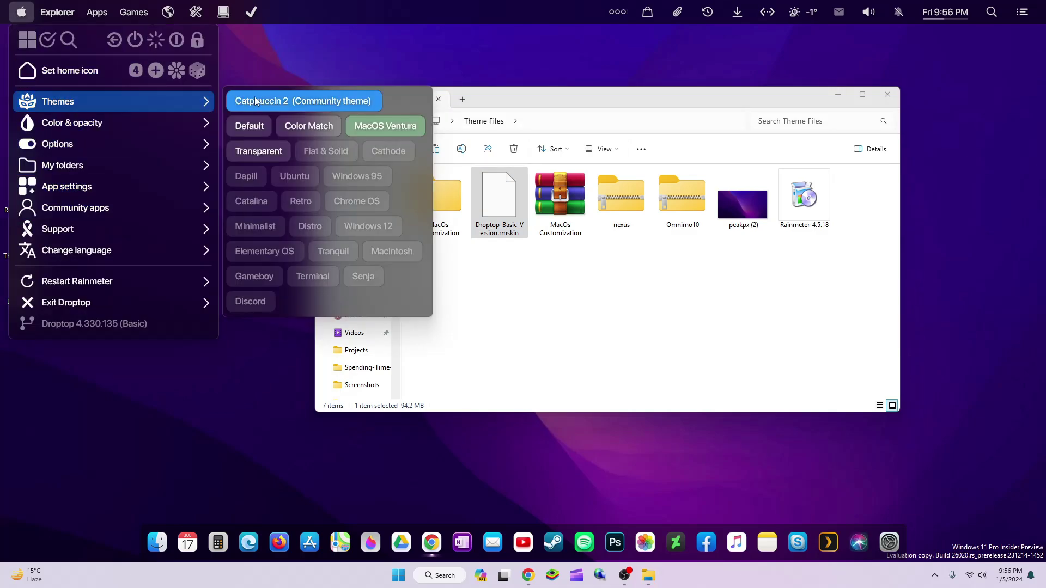
pyautogui.click(97, 124)
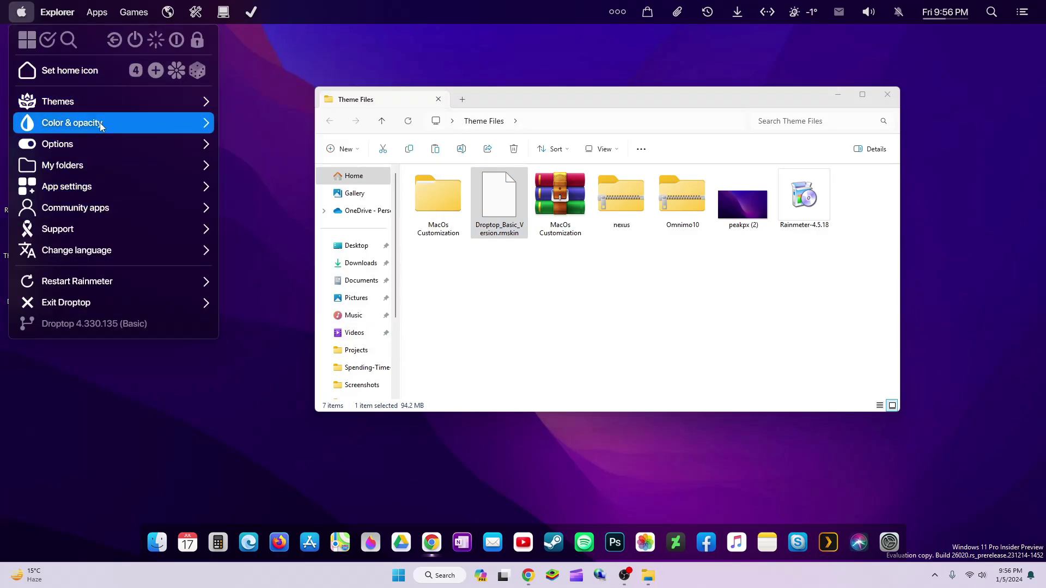
pyautogui.click(292, 68)
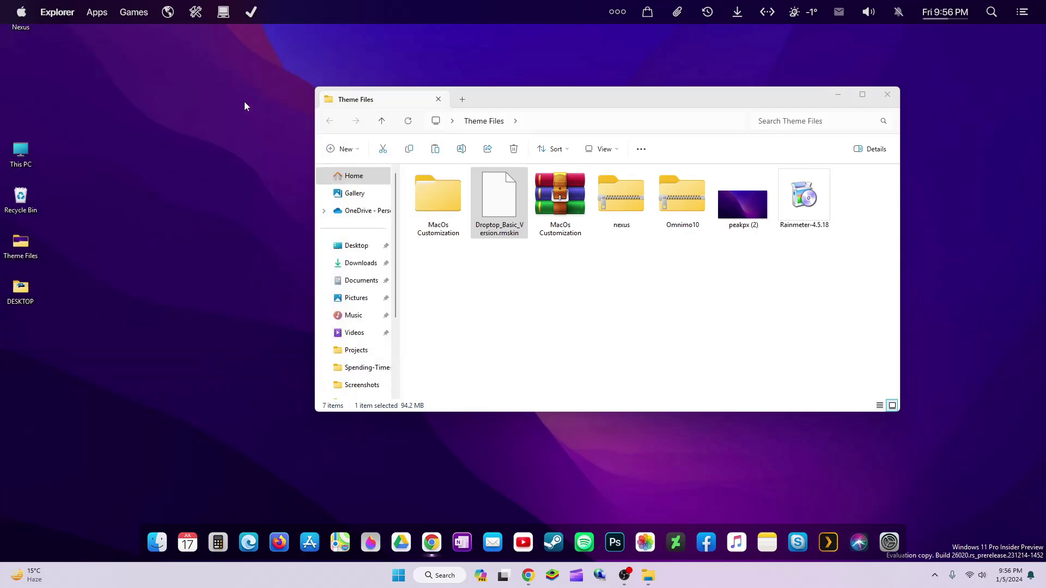
# Untick Show desktop icons in the desktop's View menu.
pyautogui.rightClick(165, 110)
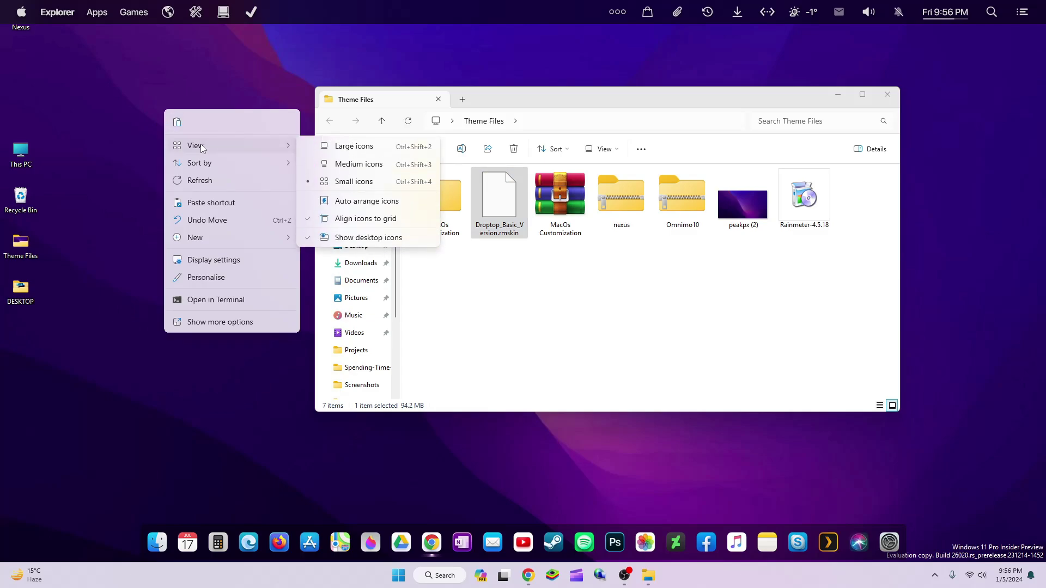
pyautogui.moveTo(196, 145)
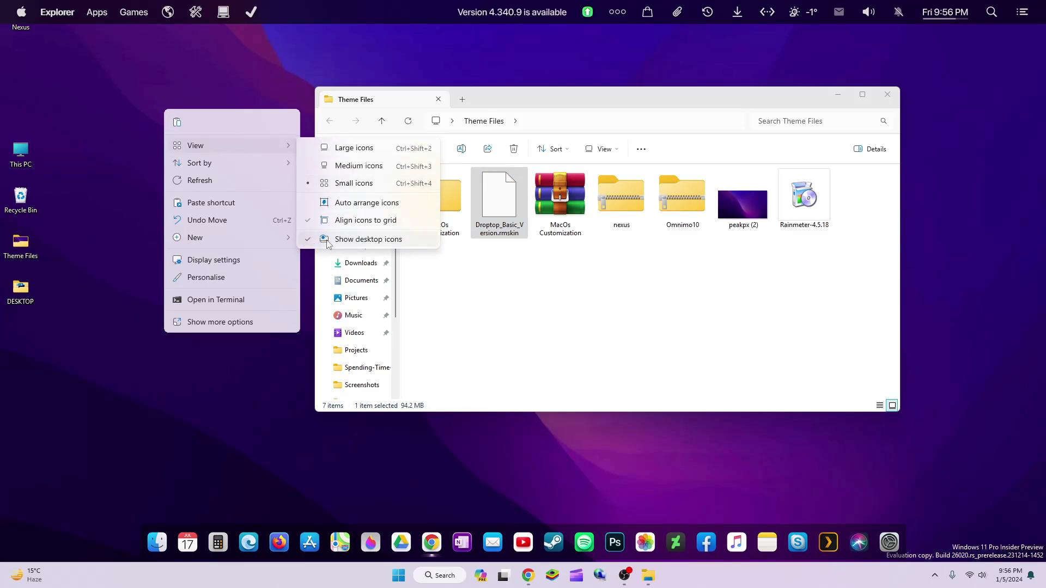
pyautogui.click(374, 243)
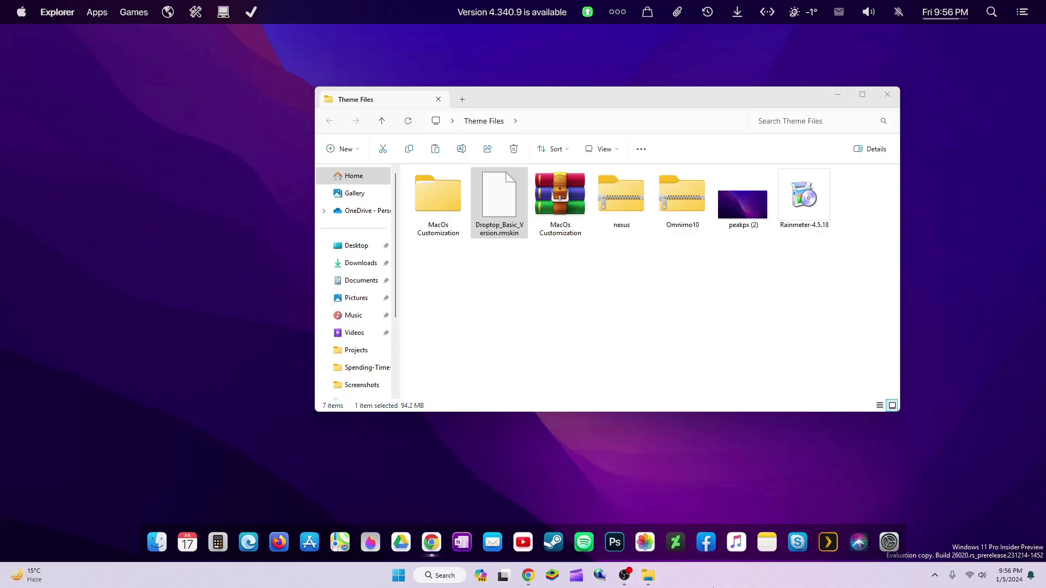
# Turn on 'Automatically hide the taskbar' under Taskbar behaviours in Taskbar settings.
pyautogui.rightClick(754, 572)
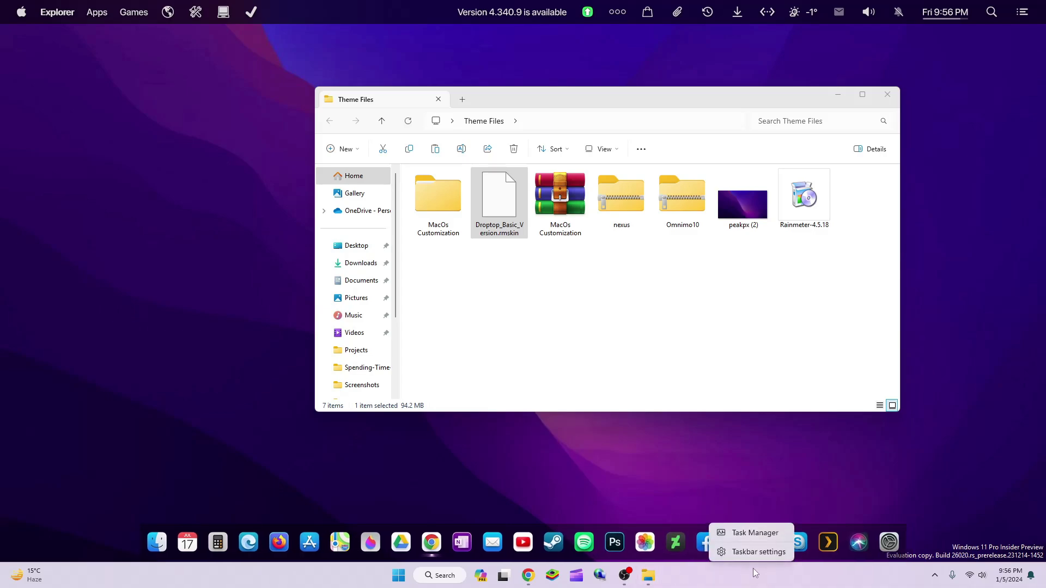
pyautogui.click(756, 552)
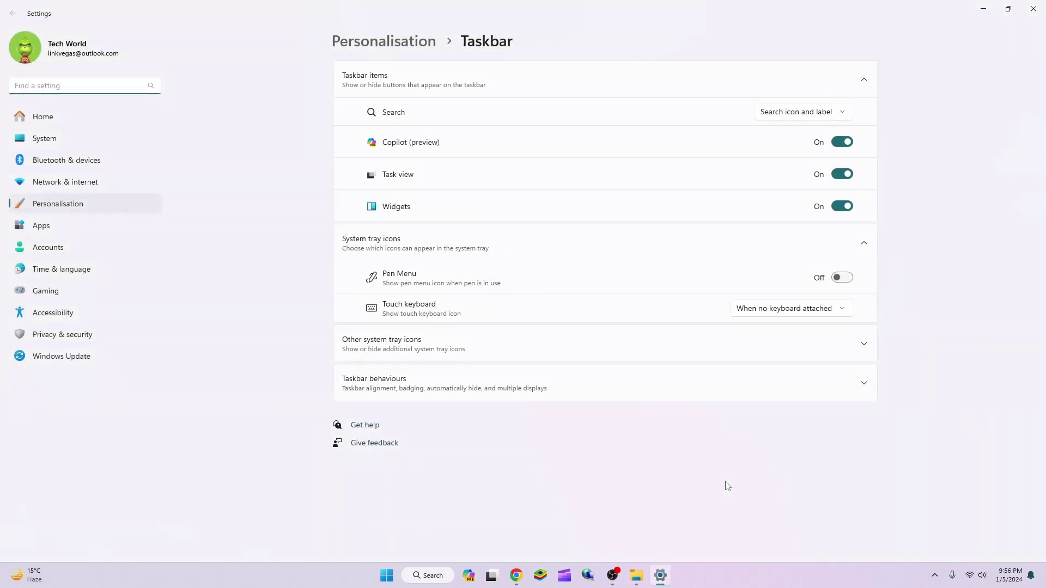
pyautogui.click(450, 388)
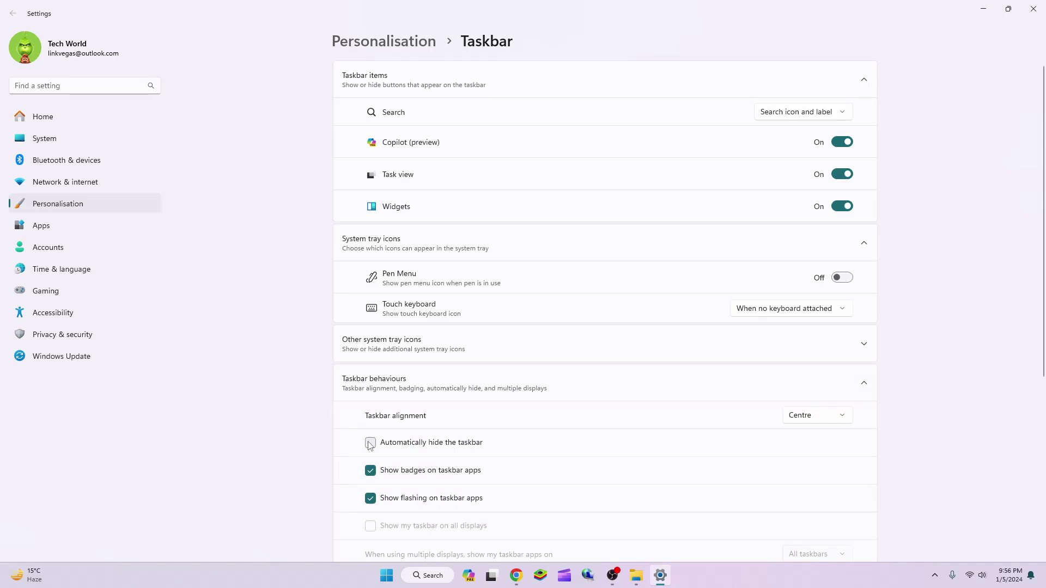
pyautogui.click(370, 445)
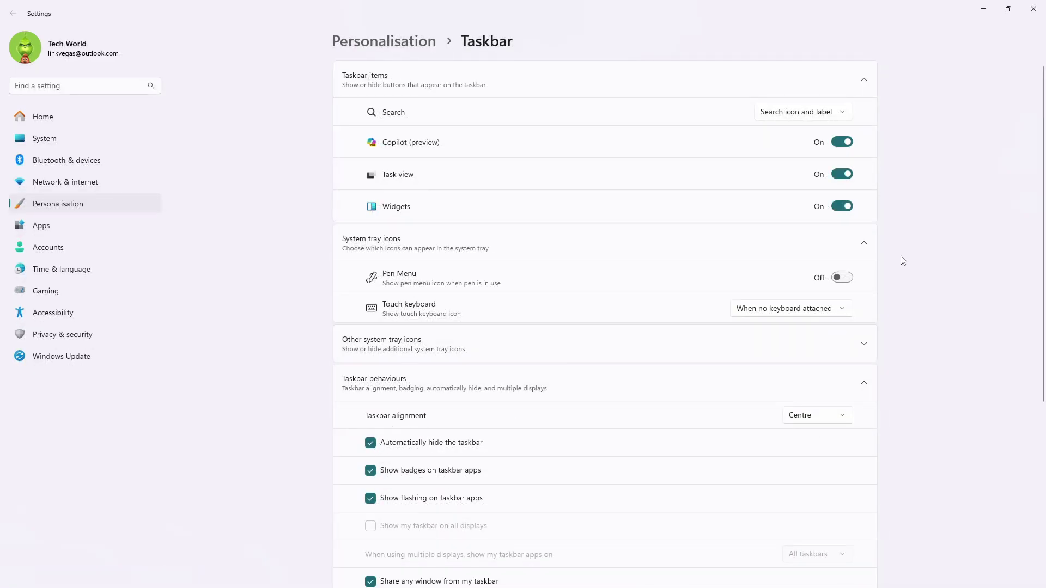
# Close Settings and bring the Theme Files window forward, moving it slightly down-left.
pyautogui.click(1033, 9)
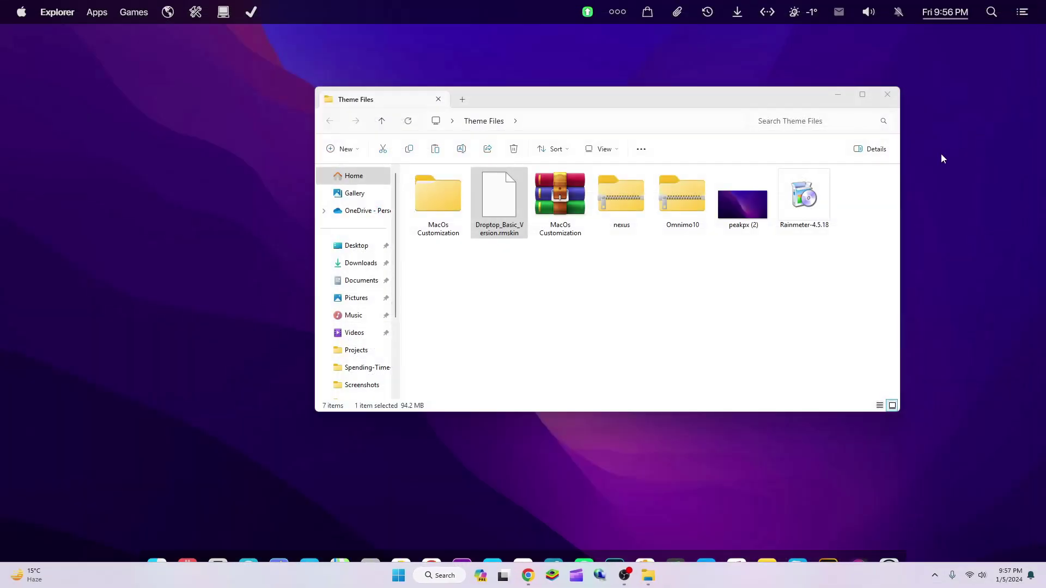
pyautogui.click(774, 279)
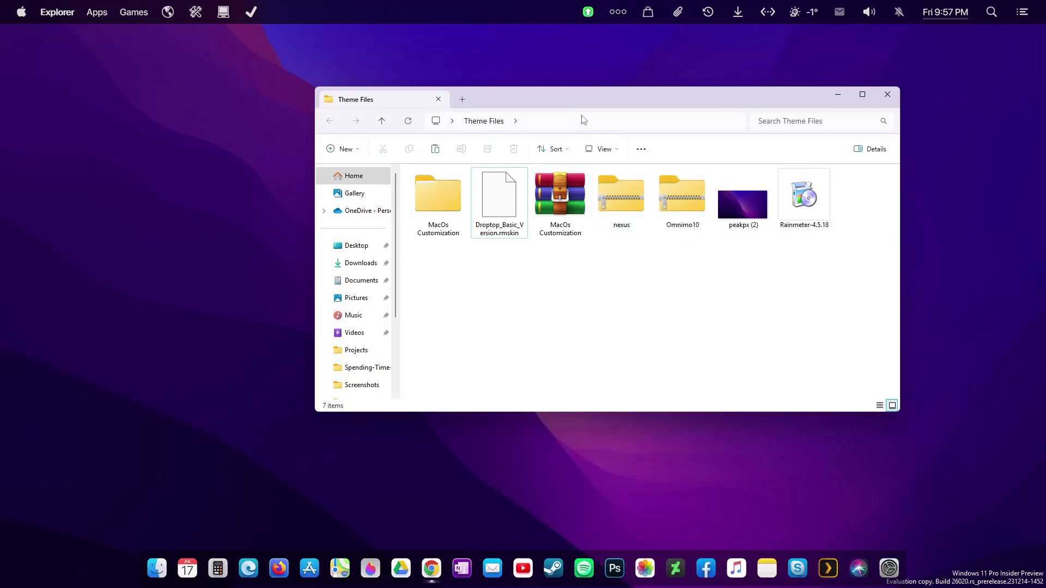
pyautogui.moveTo(585, 103); pyautogui.dragTo(568, 148)
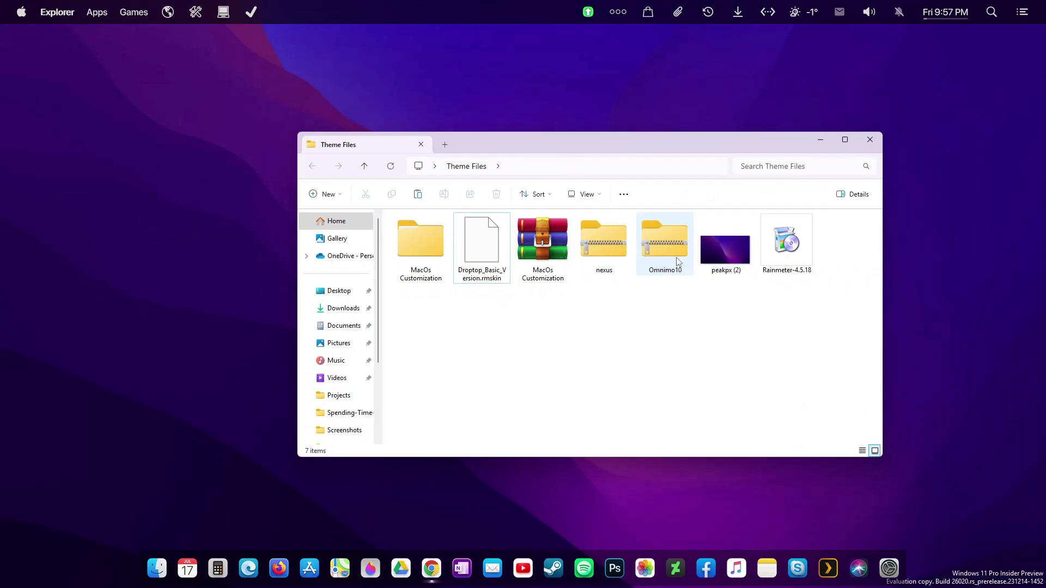
# Install Omnimo.rmskin from the Omnimo10 archive without applying its included layout.
pyautogui.doubleClick(663, 245)
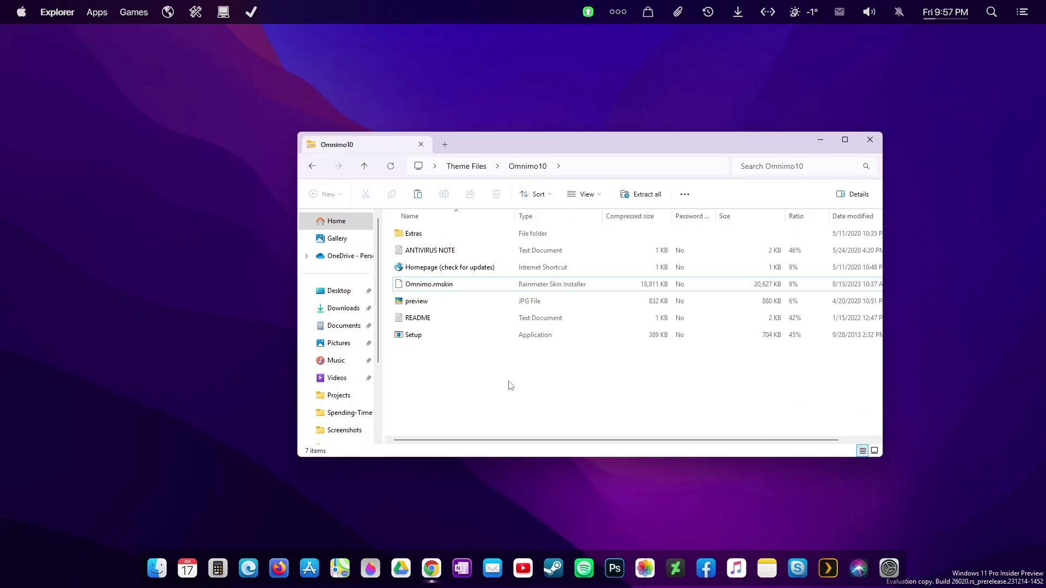
pyautogui.doubleClick(408, 287)
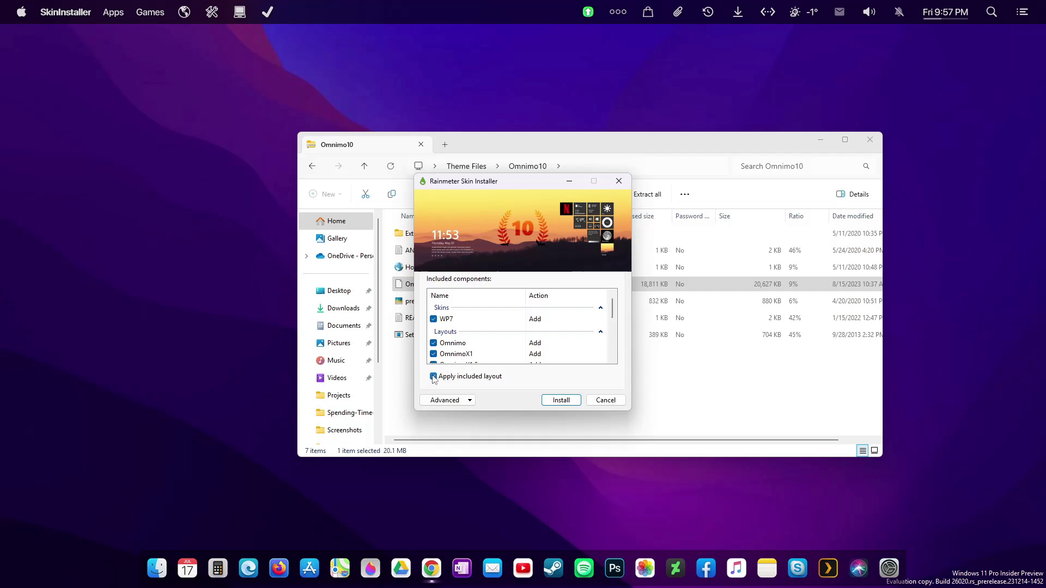
pyautogui.click(433, 376)
pyautogui.click(561, 400)
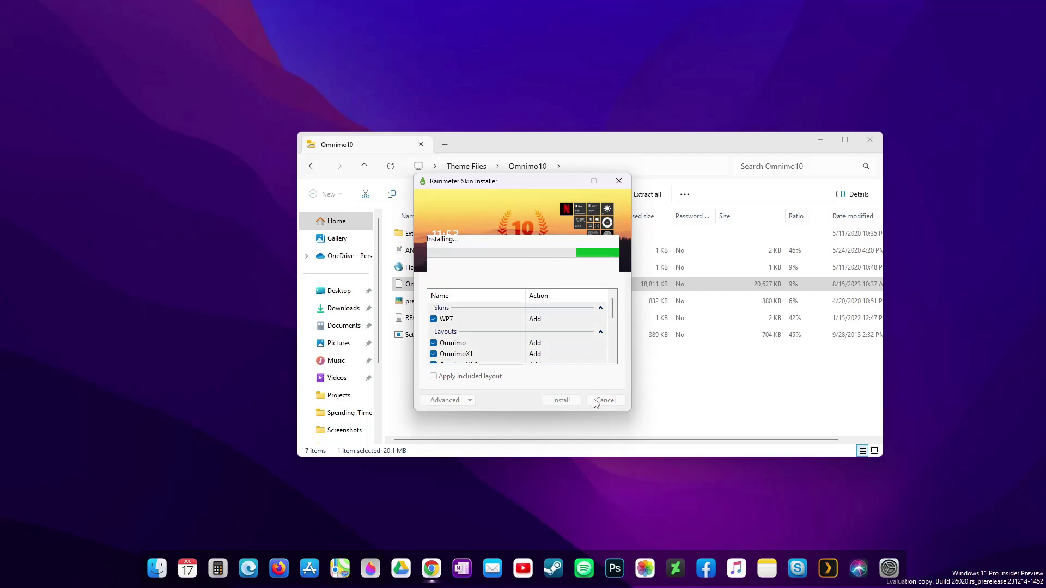
# Close the Omnimo10 folder and load the WP7 Launcher.ini skin from Manage Rainmeter.
pyautogui.click(870, 143)
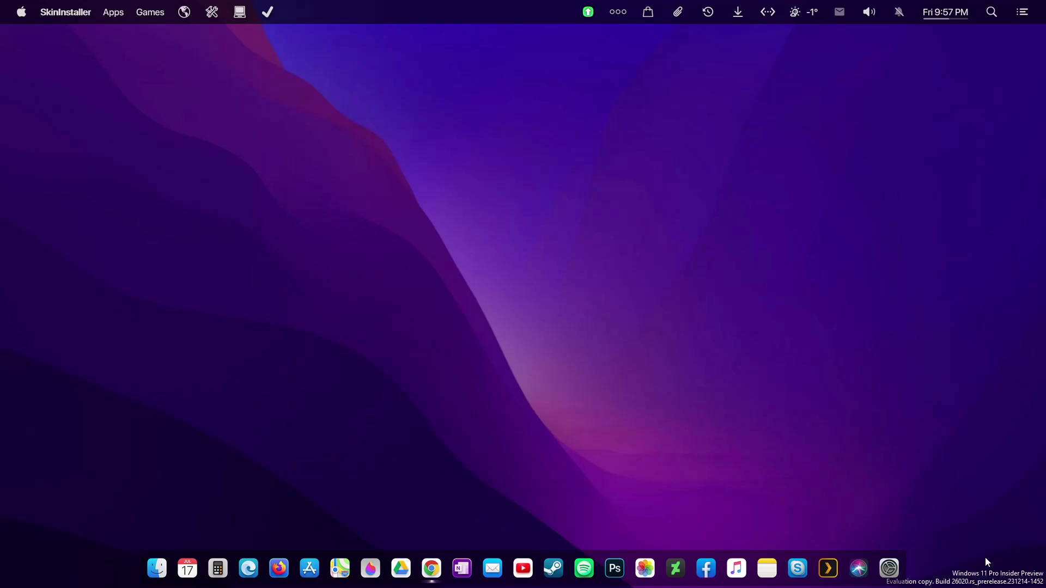
pyautogui.moveTo(939, 582)
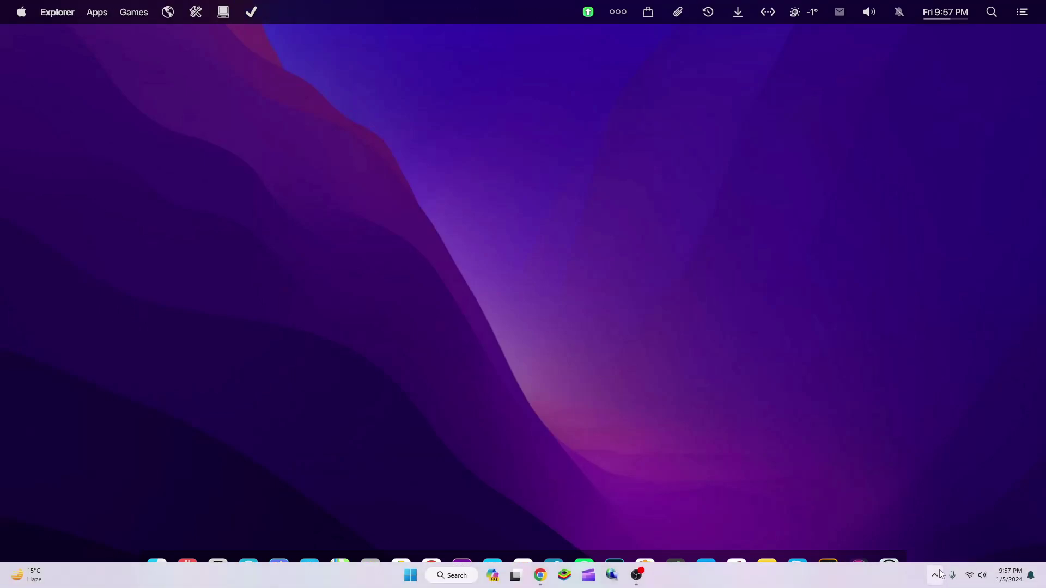
pyautogui.click(935, 576)
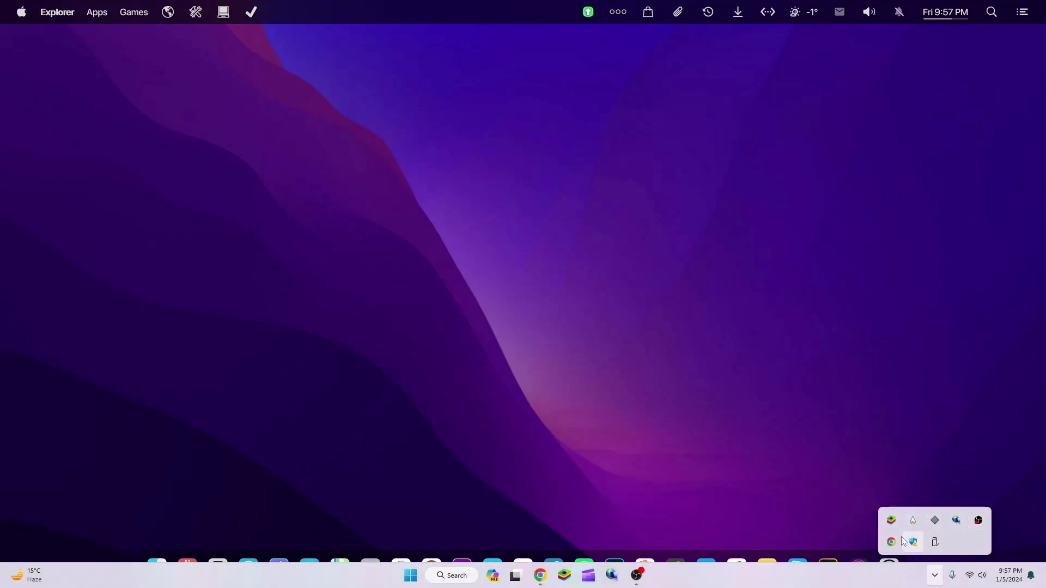
pyautogui.click(912, 520)
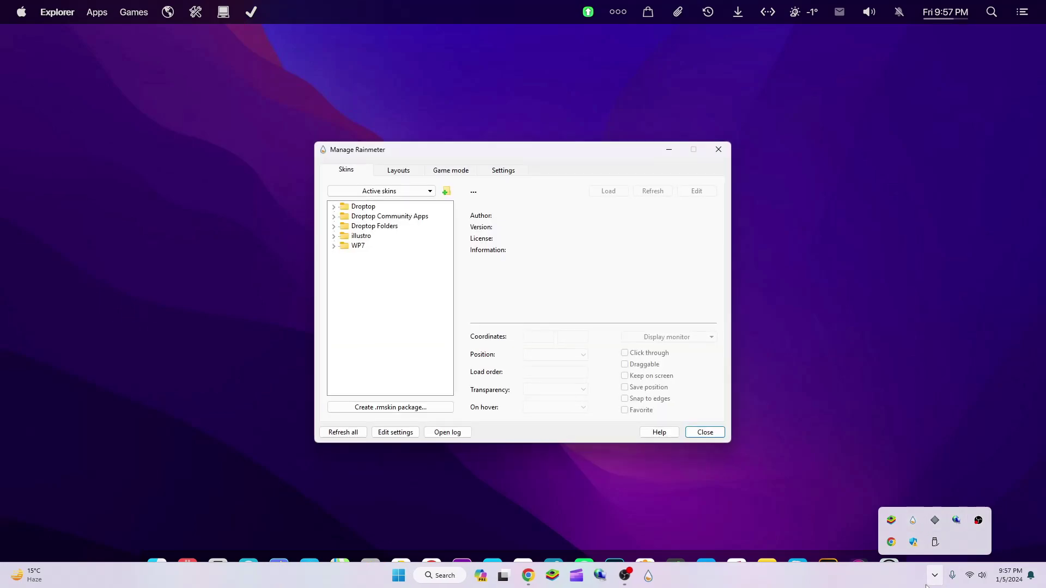
pyautogui.click(333, 246)
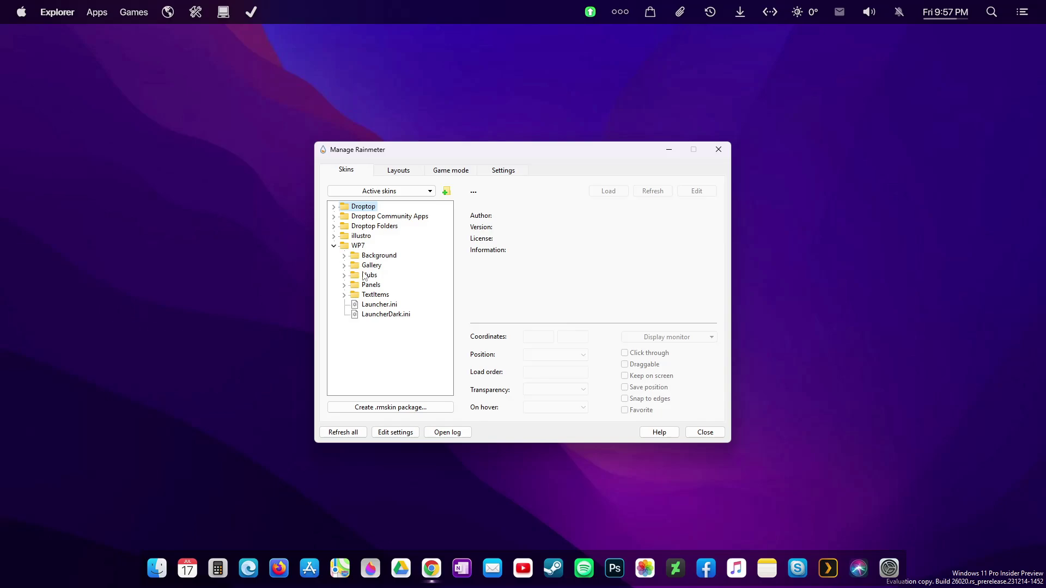
pyautogui.click(373, 305)
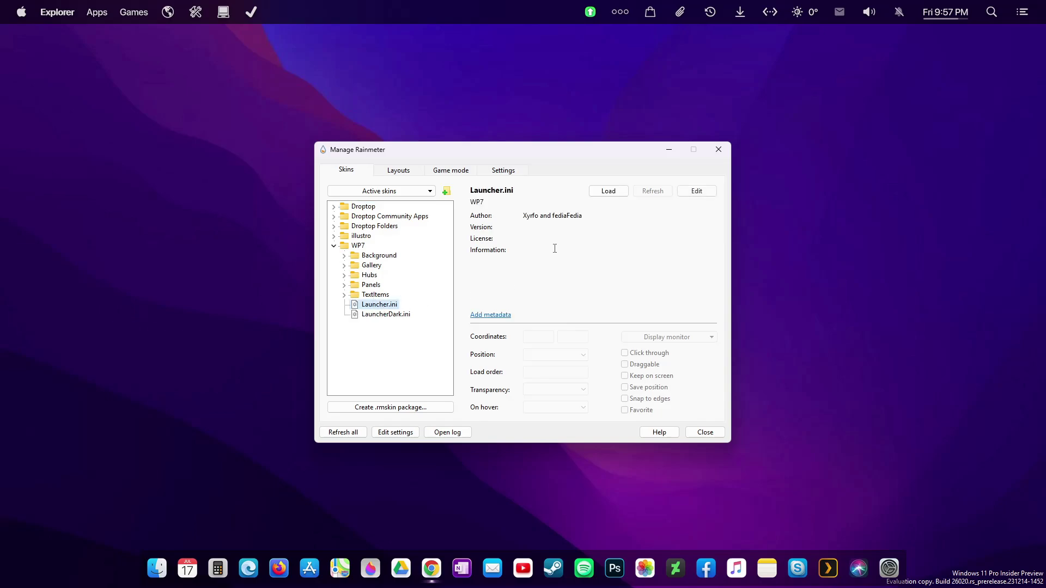
pyautogui.click(608, 191)
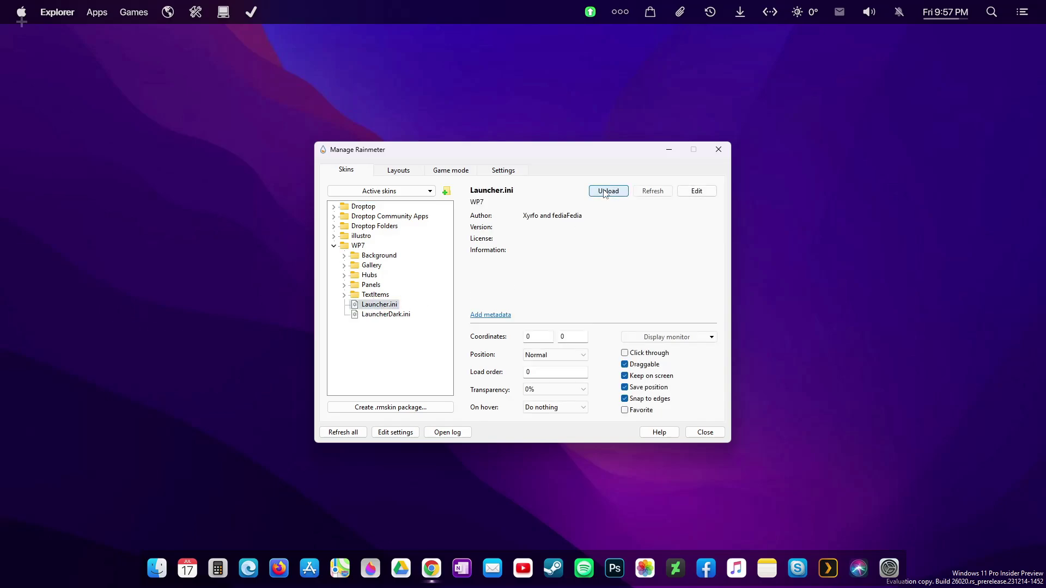
pyautogui.click(711, 154)
# Move the + widget top-right and add the Text Date/Day and large clock items from Text Items.
pyautogui.moveTo(25, 24); pyautogui.dragTo(1026, 52)
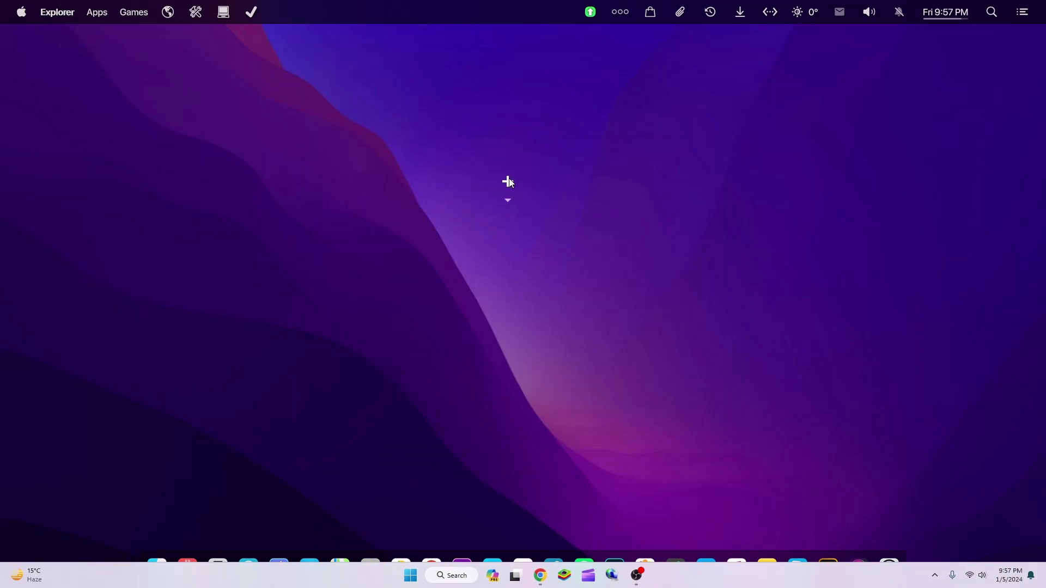
pyautogui.click(1025, 52)
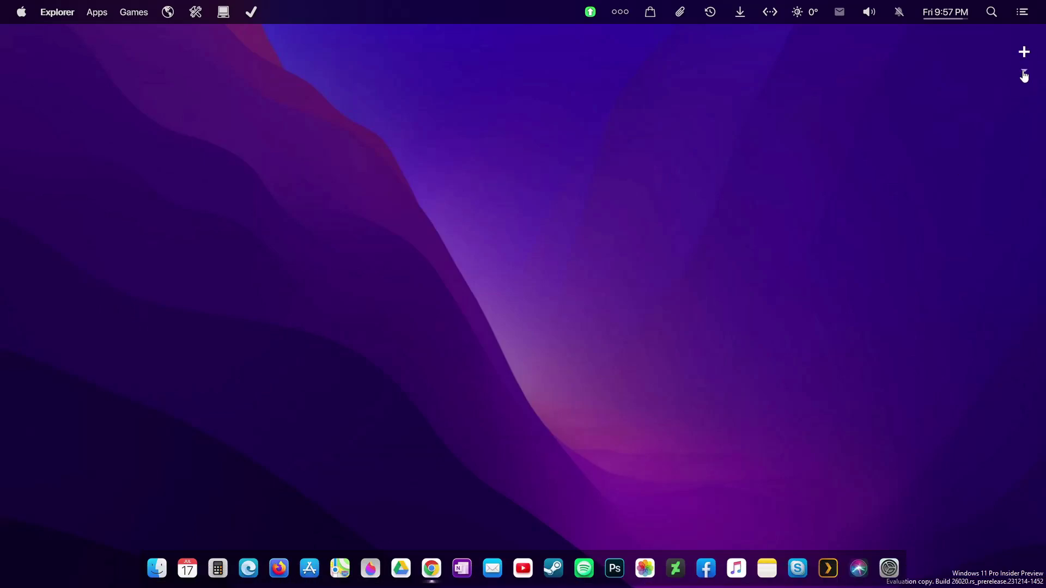
pyautogui.moveTo(325, 33); pyautogui.dragTo(702, 159)
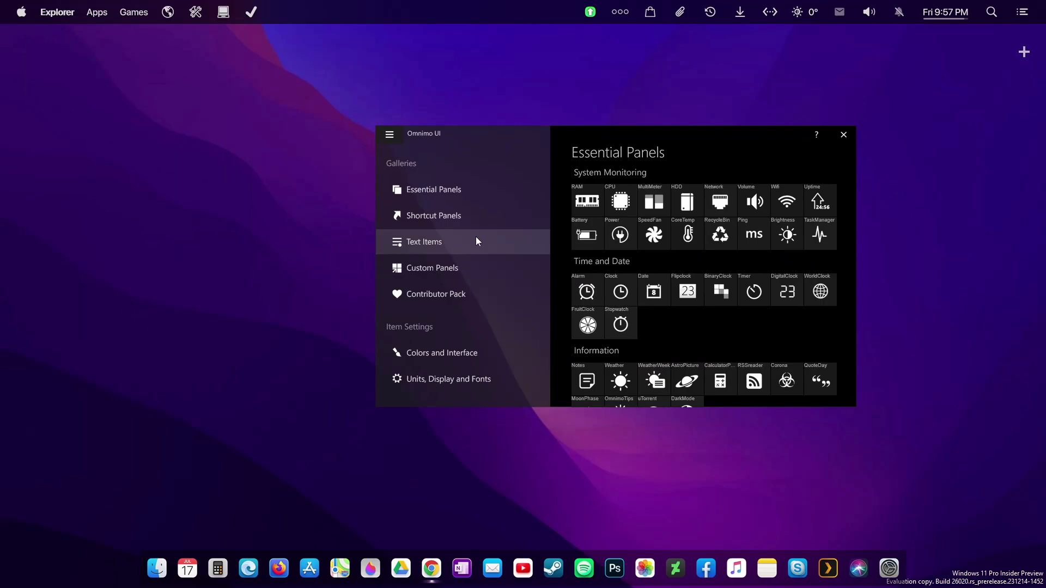
pyautogui.click(415, 248)
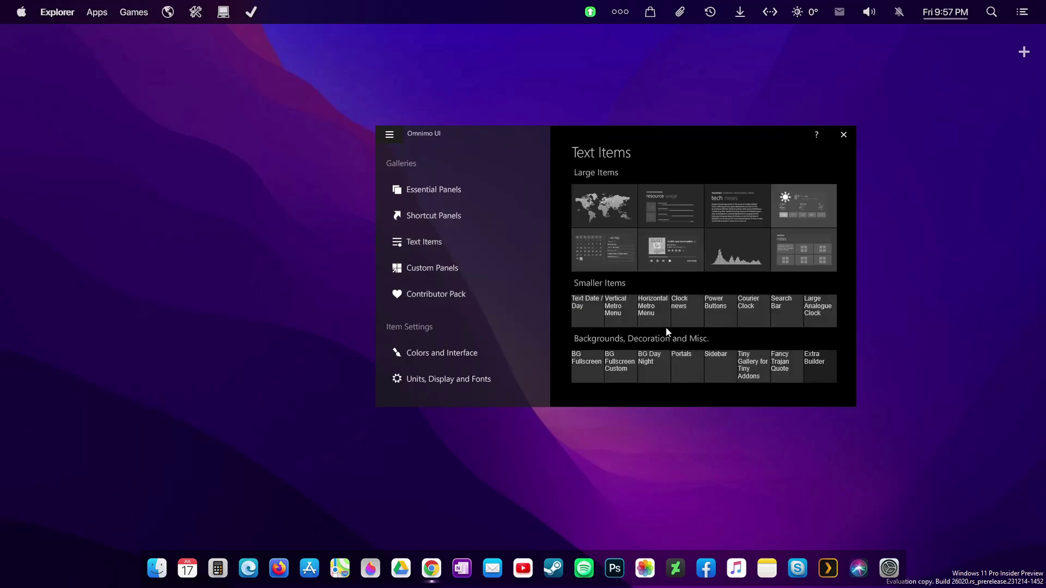
pyautogui.click(582, 310)
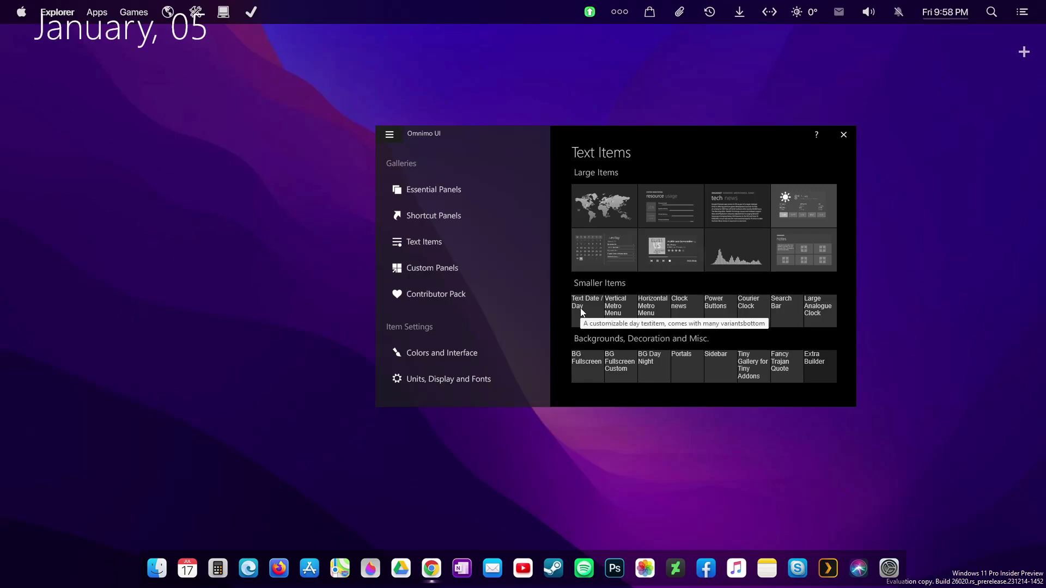
pyautogui.click(680, 310)
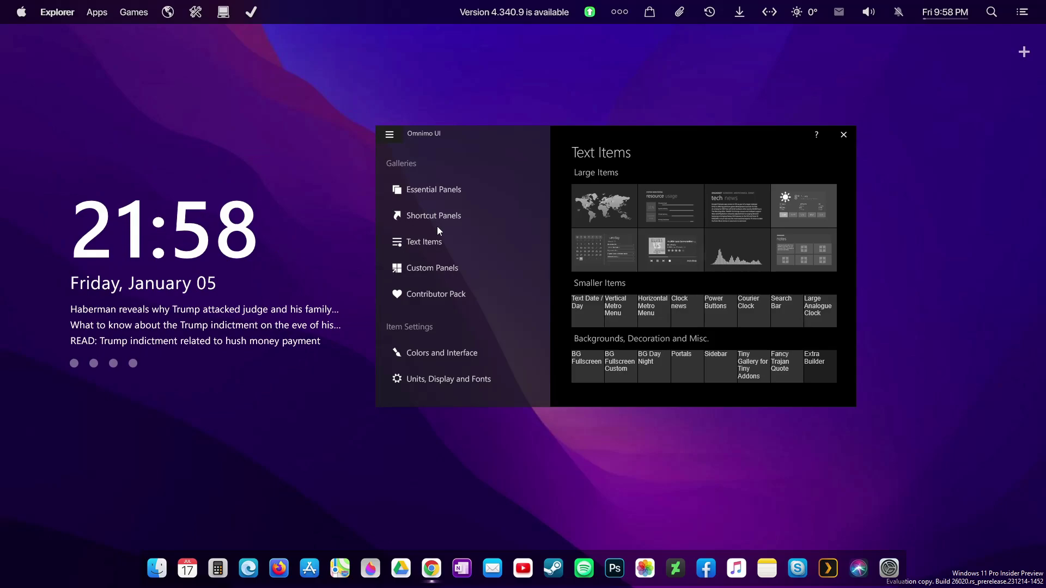
pyautogui.click(843, 135)
# Drag the clock widget lower and shrink it with the Item Settings Configure slider.
pyautogui.moveTo(220, 246); pyautogui.dragTo(329, 336)
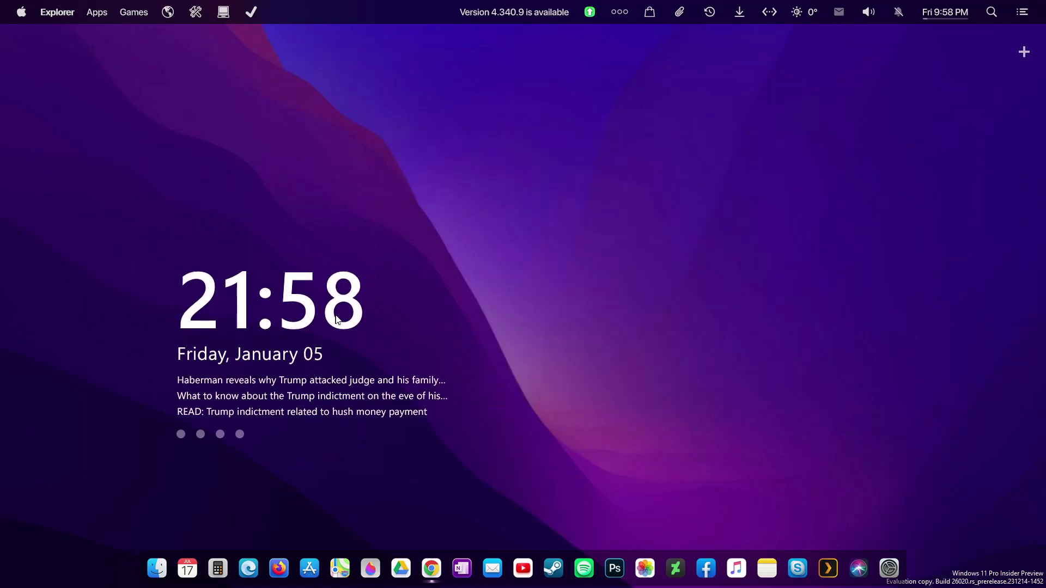
pyautogui.rightClick(336, 322)
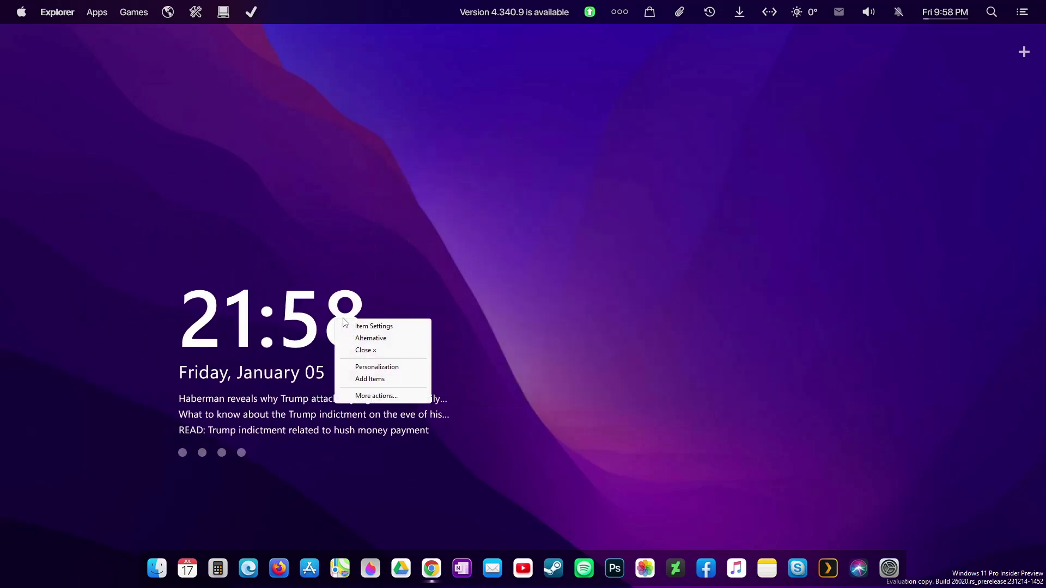
pyautogui.click(375, 327)
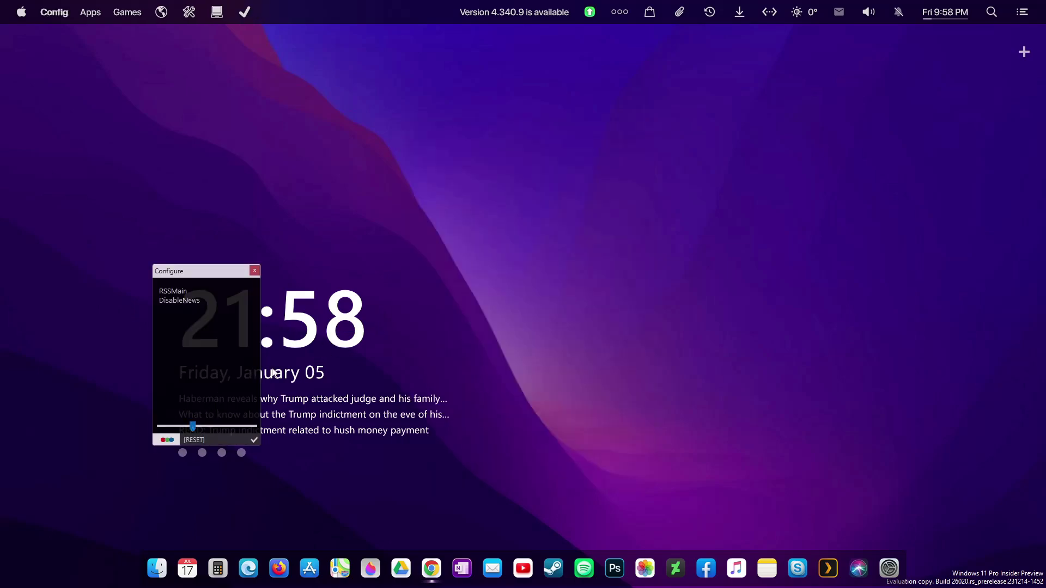
pyautogui.moveTo(192, 425); pyautogui.dragTo(176, 428)
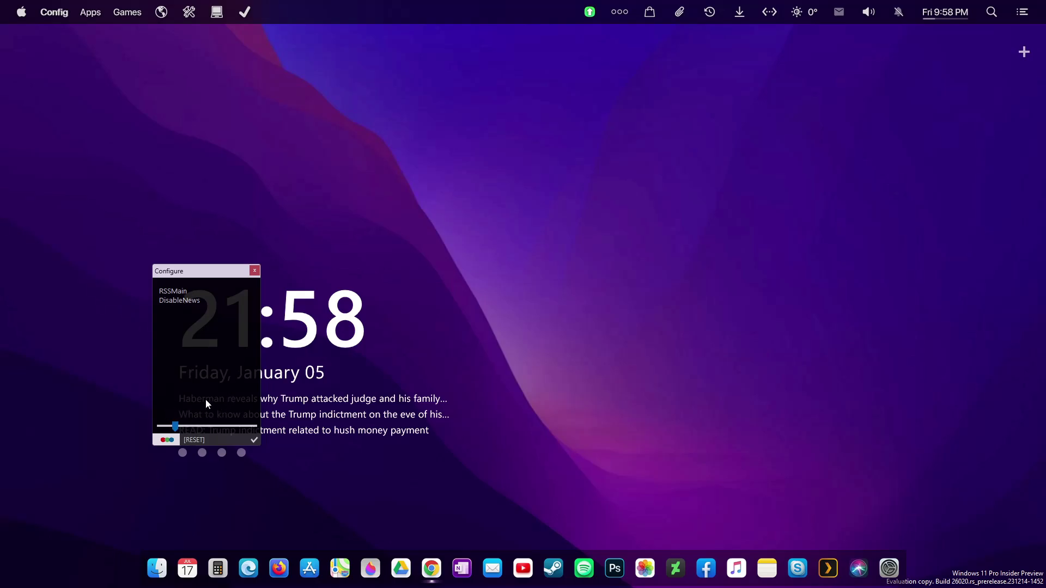
pyautogui.click(254, 440)
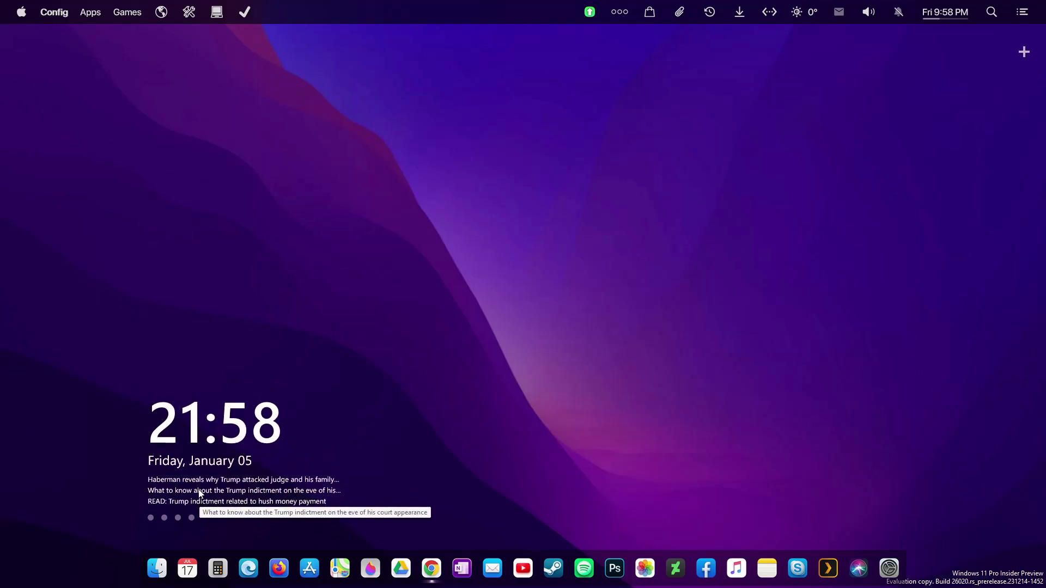
pyautogui.click(442, 344)
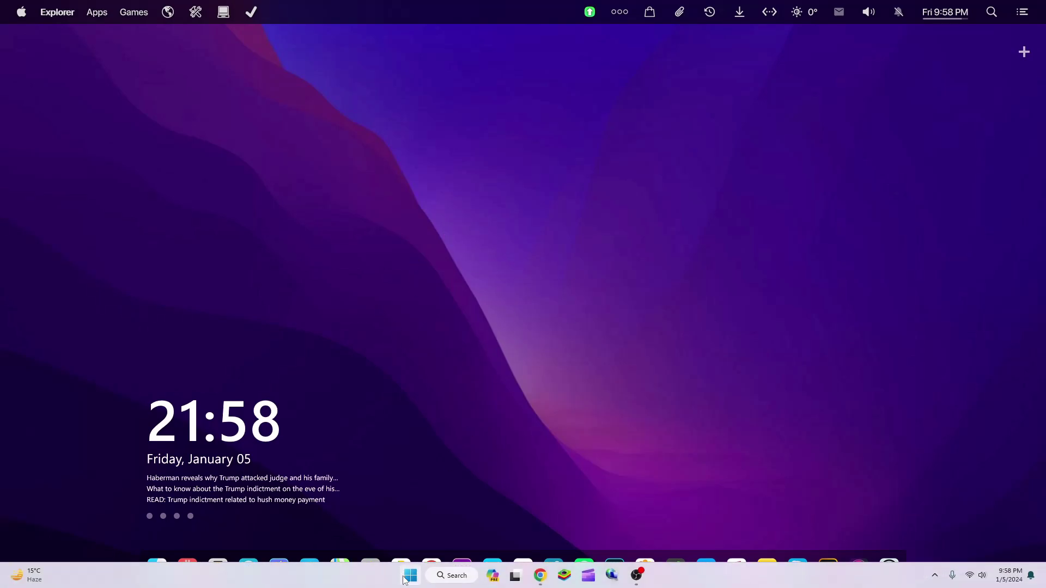
pyautogui.rightClick(405, 581)
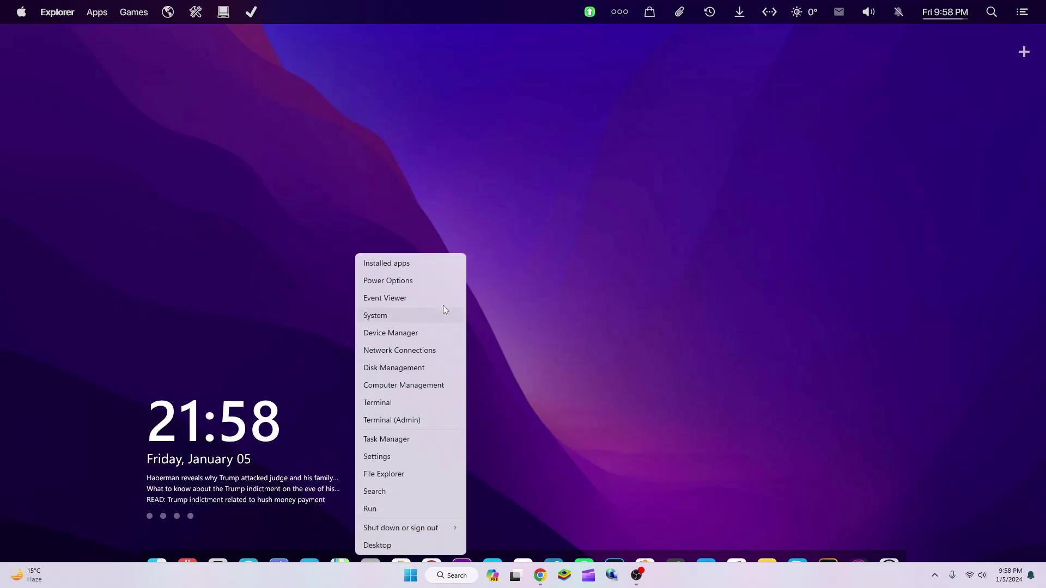
pyautogui.click(386, 262)
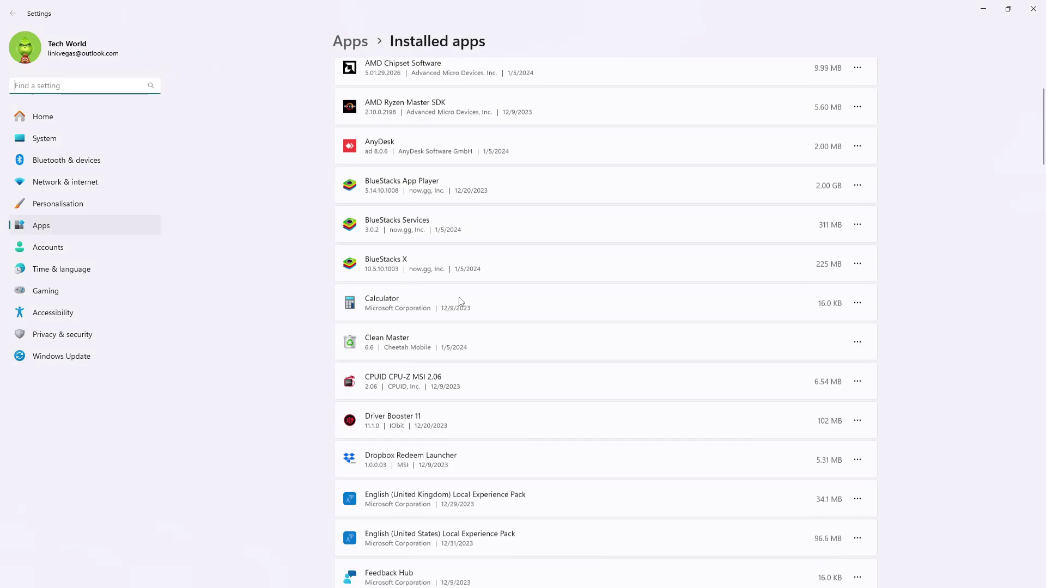
pyautogui.scroll(-3, 460, 301)
pyautogui.scroll(-7, 469, 389)
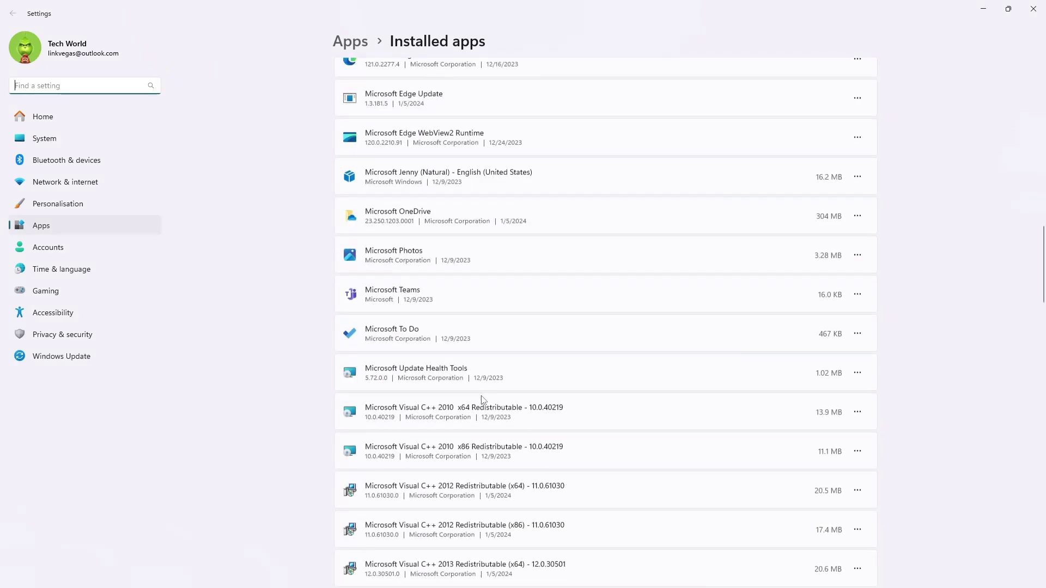
pyautogui.scroll(10, 490, 393)
pyautogui.scroll(10, 500, 383)
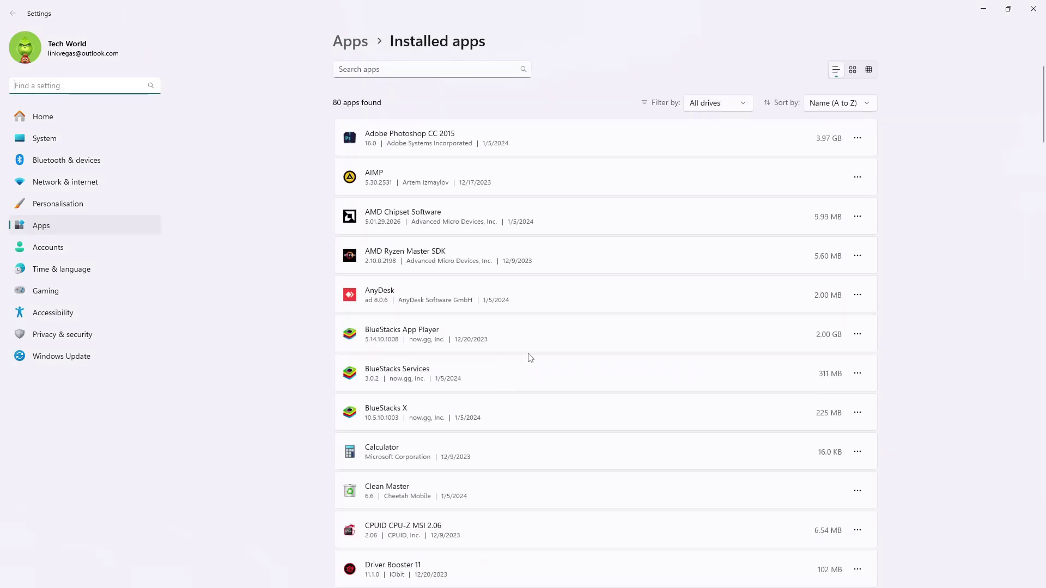
pyautogui.scroll(-1, 775, 231)
pyautogui.scroll(-4, 749, 264)
pyautogui.scroll(-4, 750, 263)
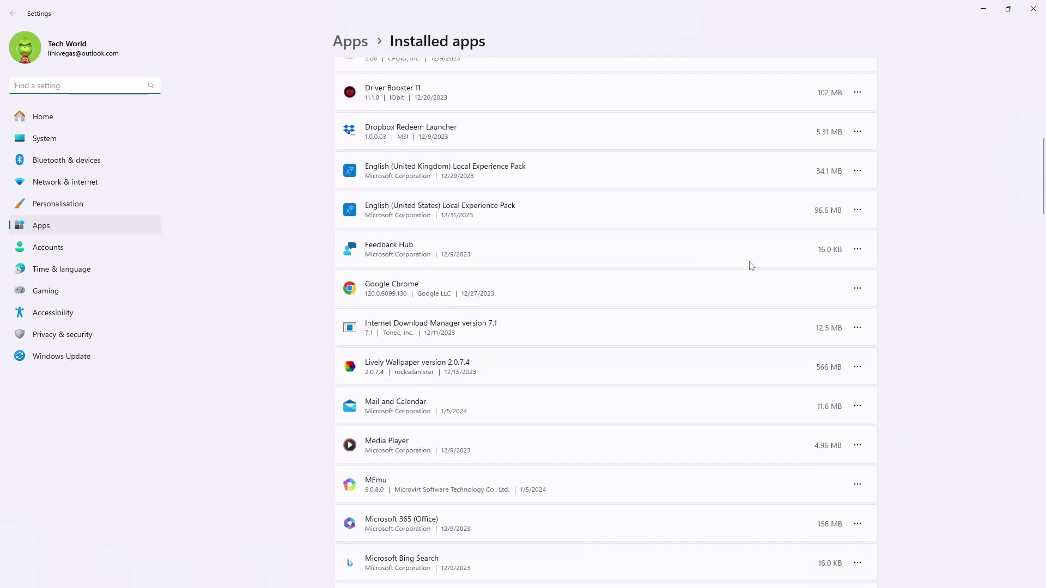
pyautogui.scroll(6, 750, 266)
pyautogui.scroll(4, 751, 266)
pyautogui.scroll(-9, 750, 266)
pyautogui.scroll(-6, 751, 266)
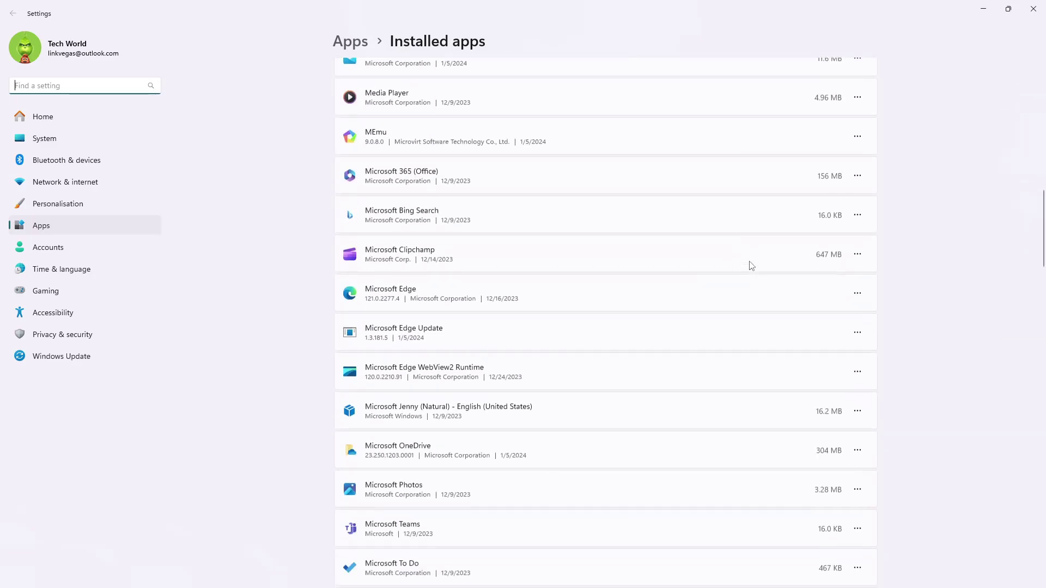
pyautogui.scroll(-3, 750, 265)
pyautogui.scroll(-3, 750, 266)
pyautogui.scroll(-5, 750, 266)
pyautogui.scroll(-2, 751, 266)
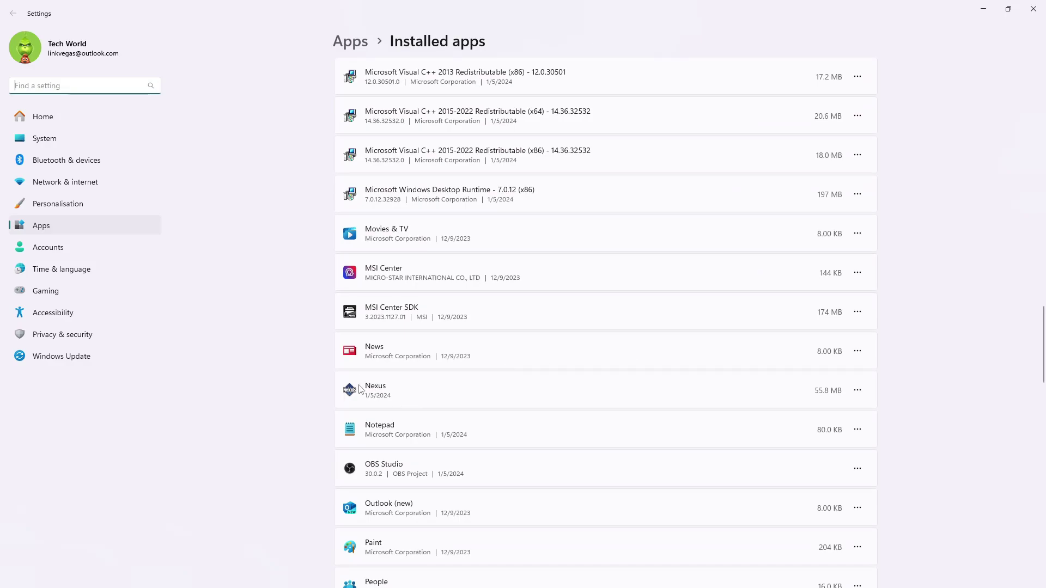
pyautogui.scroll(-4, 359, 389)
pyautogui.scroll(-3, 361, 389)
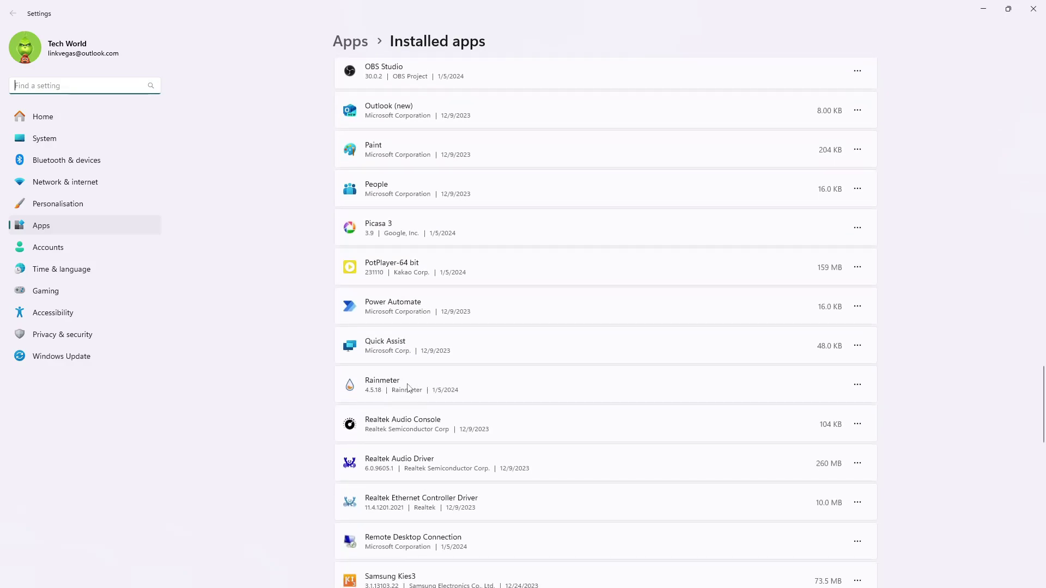
pyautogui.scroll(4, 409, 387)
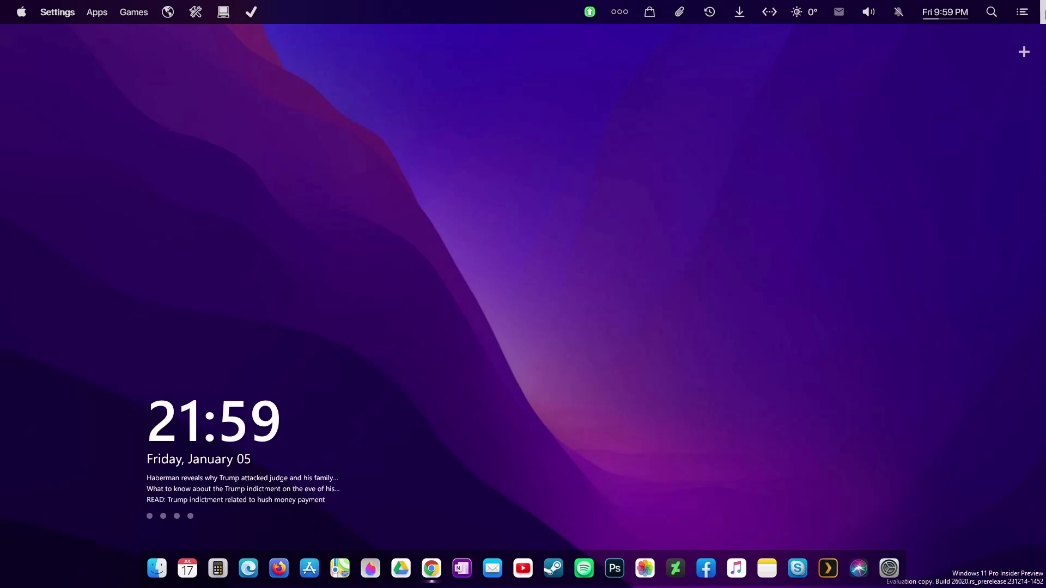